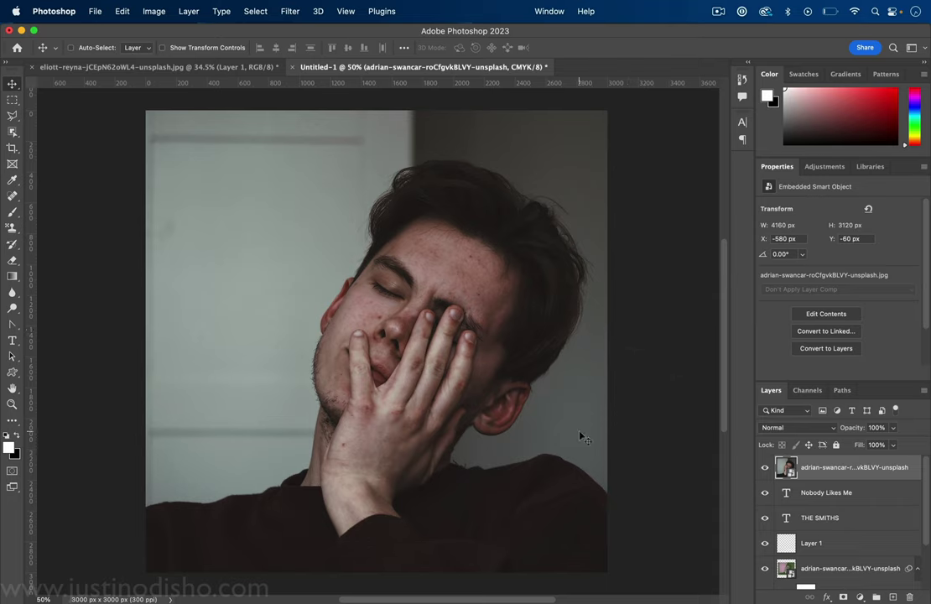
- Bring up File > New, showing 3000 × 3000 px at 300 ppi, CMYK, black background
click(97, 13)
click(104, 31)
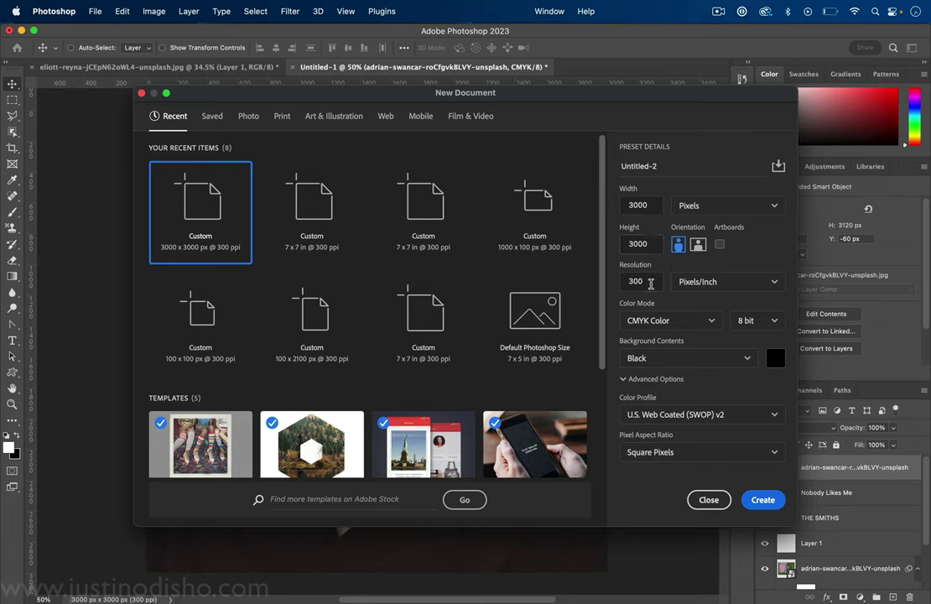
- Switch the size units to Inches to read 10 × 10 in, then close without creating a file
click(700, 206)
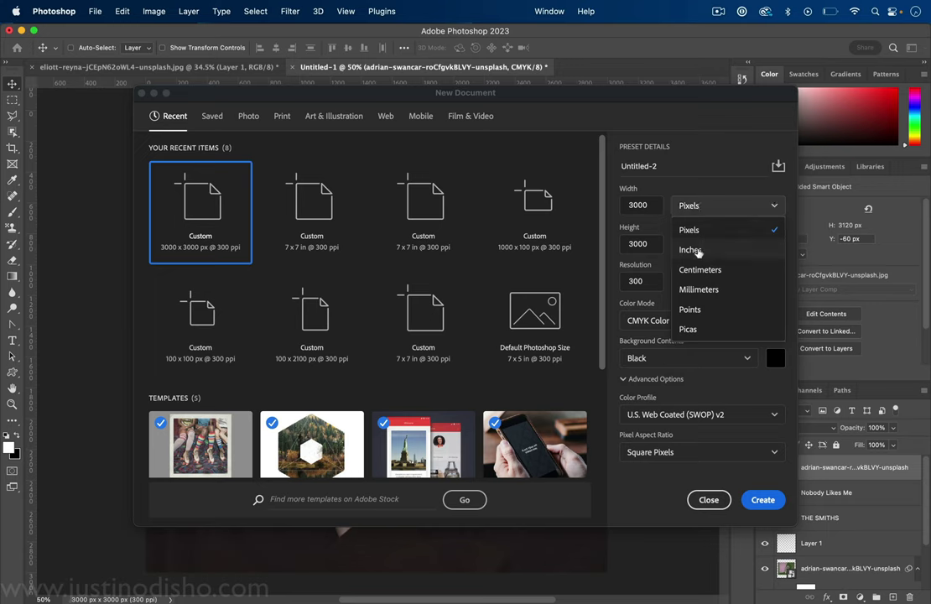
click(709, 250)
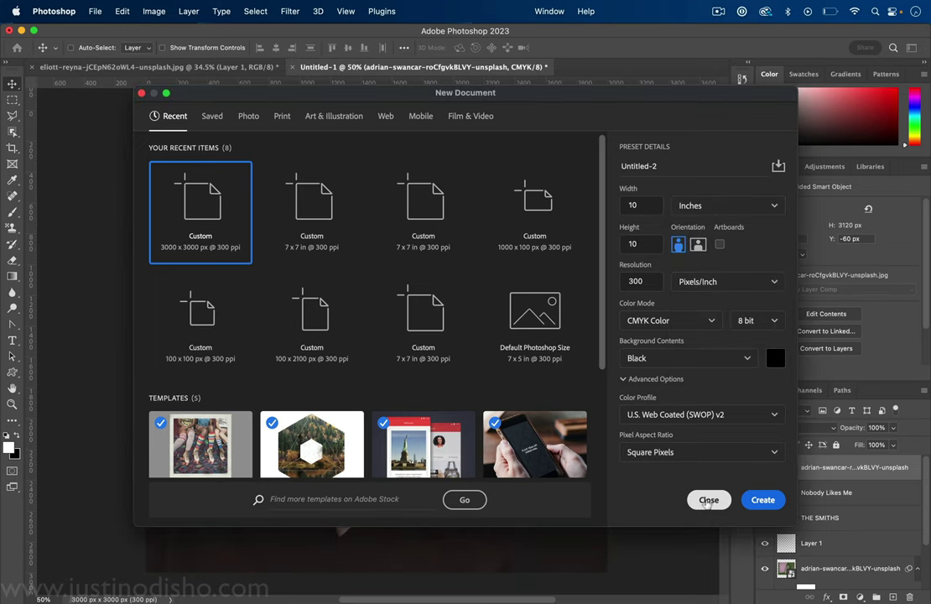
click(703, 499)
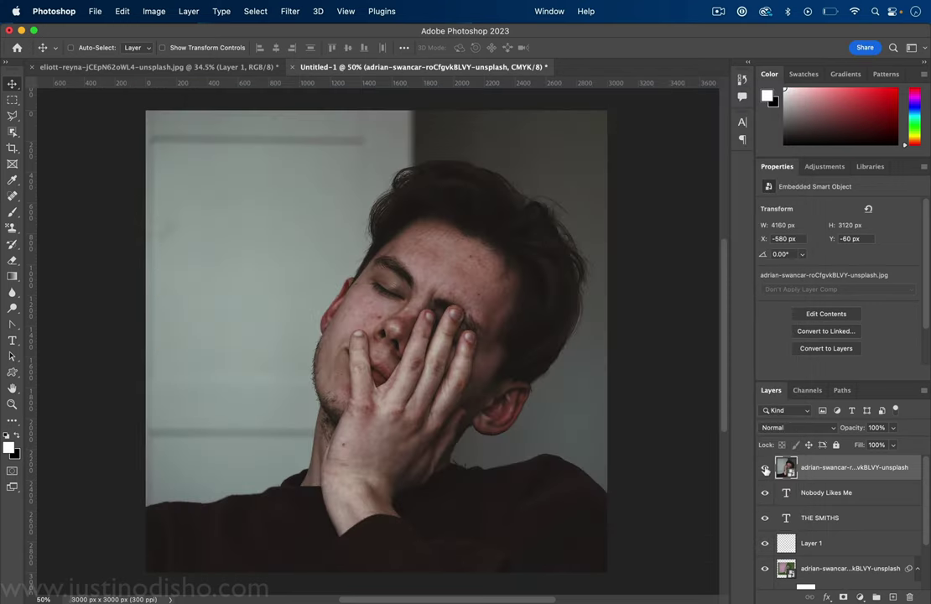
- Scale the photo down about its centre to 2932 × 2198 px
key(super+t)
drag(720, 96, 580, 145)
key(Return)
- Delete all older layers from Nobody Likes Me down through Background
click(804, 497)
scroll(810, 503, down, 2)
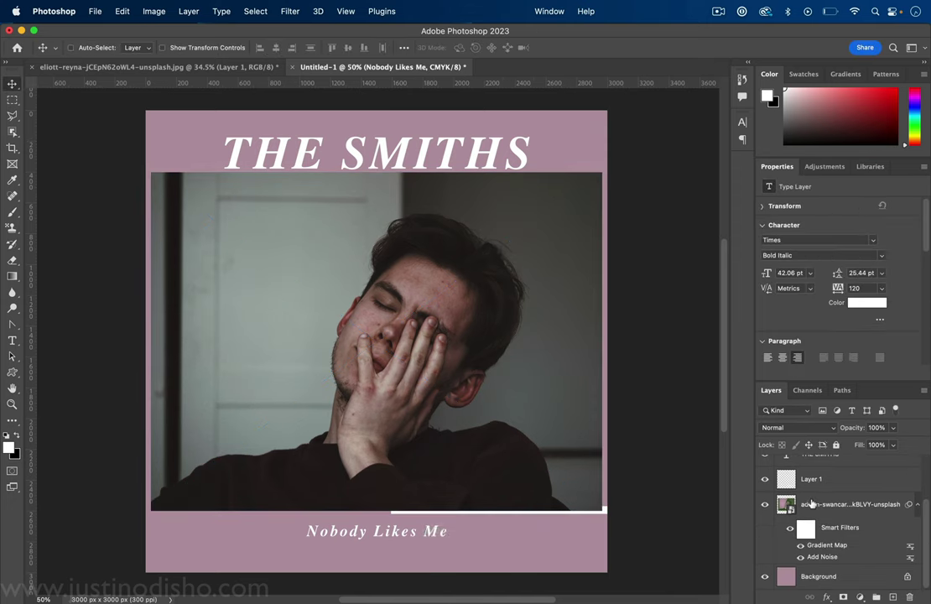
shift+click(814, 576)
key(shift+BackSpace)
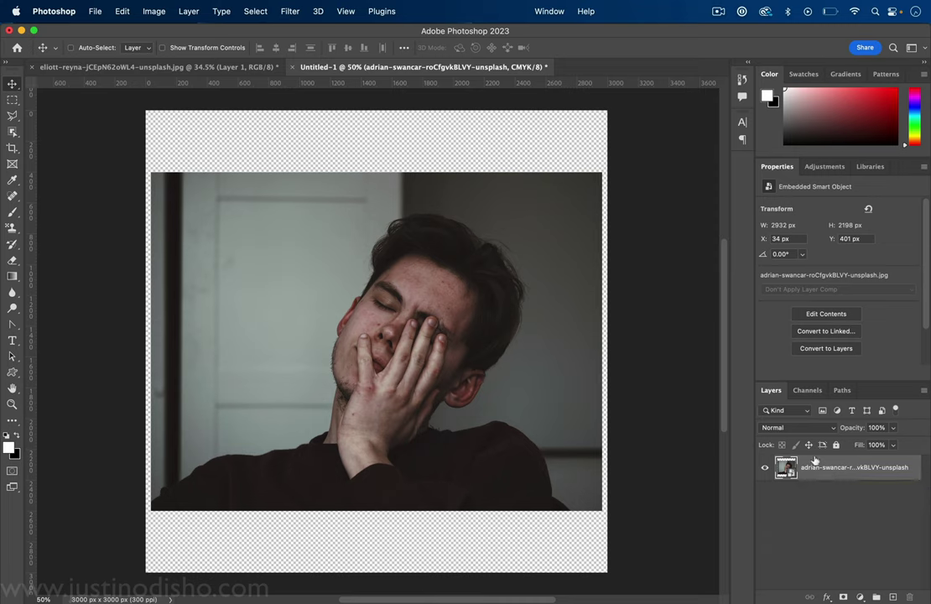
- Convert the photo layer to a smart object from its Layers panel context menu
right_click(827, 472)
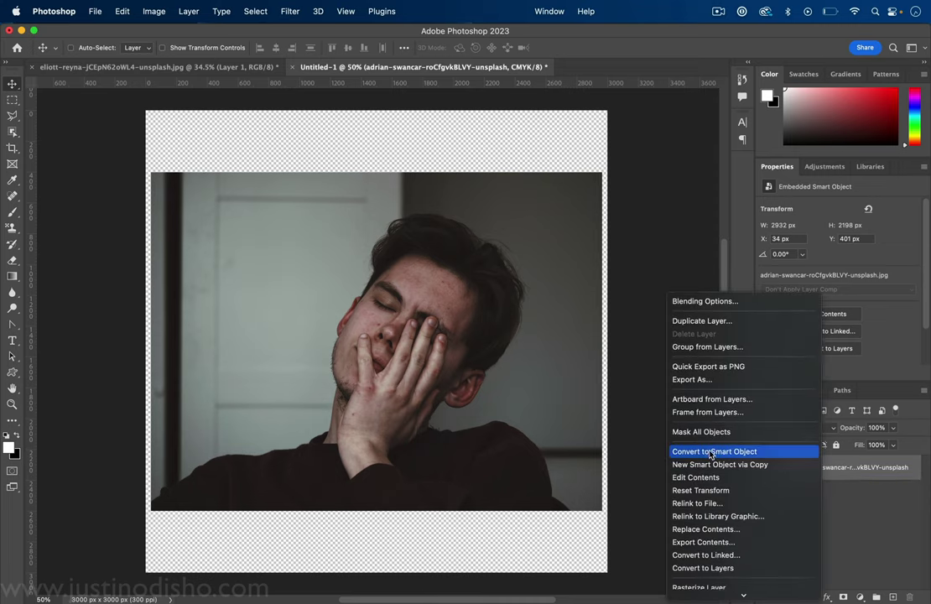
click(710, 453)
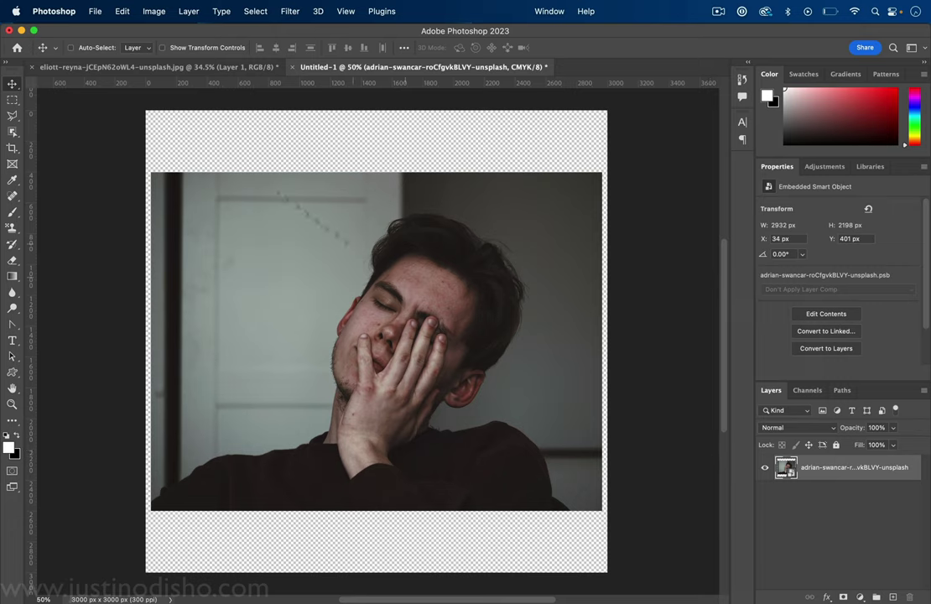
- Add a reversed Gradient Map and make its highlight stop a soft salmon red
click(153, 11)
mouse_move(171, 50)
click(345, 217)
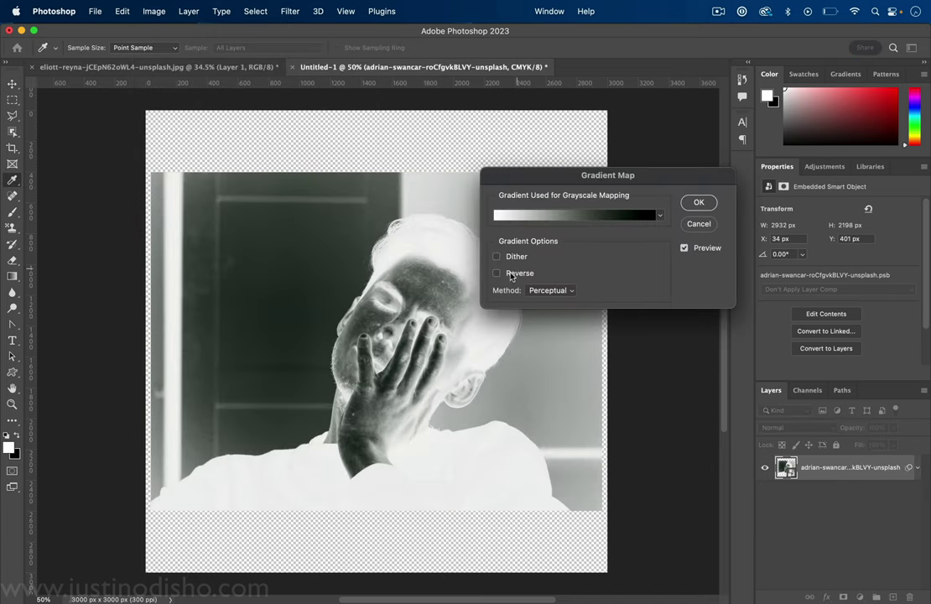
click(508, 276)
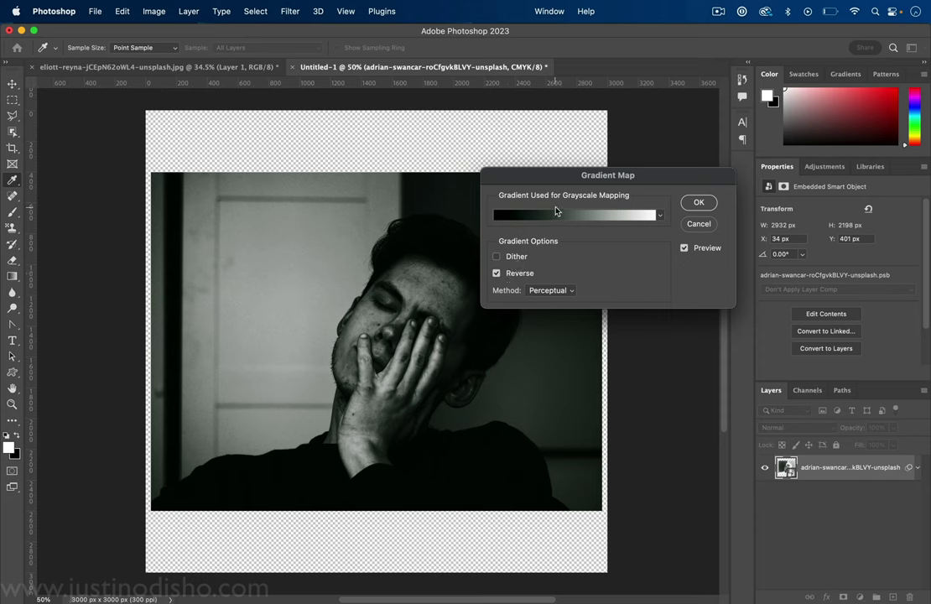
click(555, 211)
double_click(581, 269)
click(685, 263)
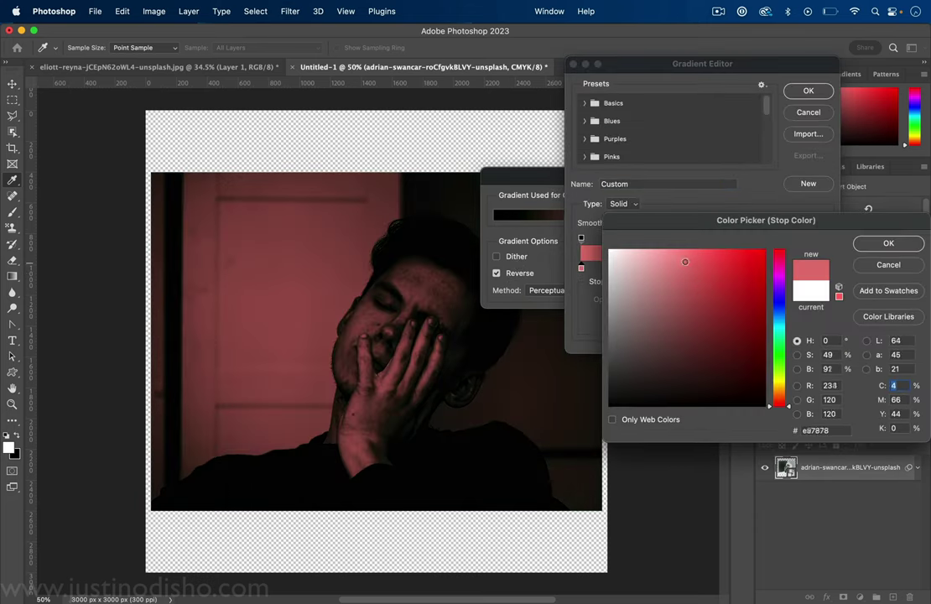
key(Return)
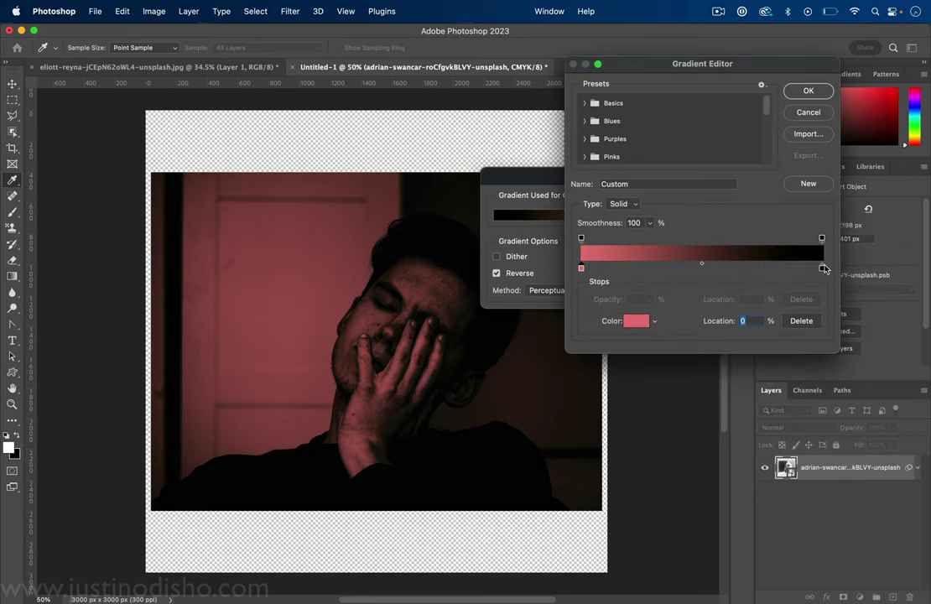
- Set the gradient's shadow stop to dark green #28453c
double_click(822, 269)
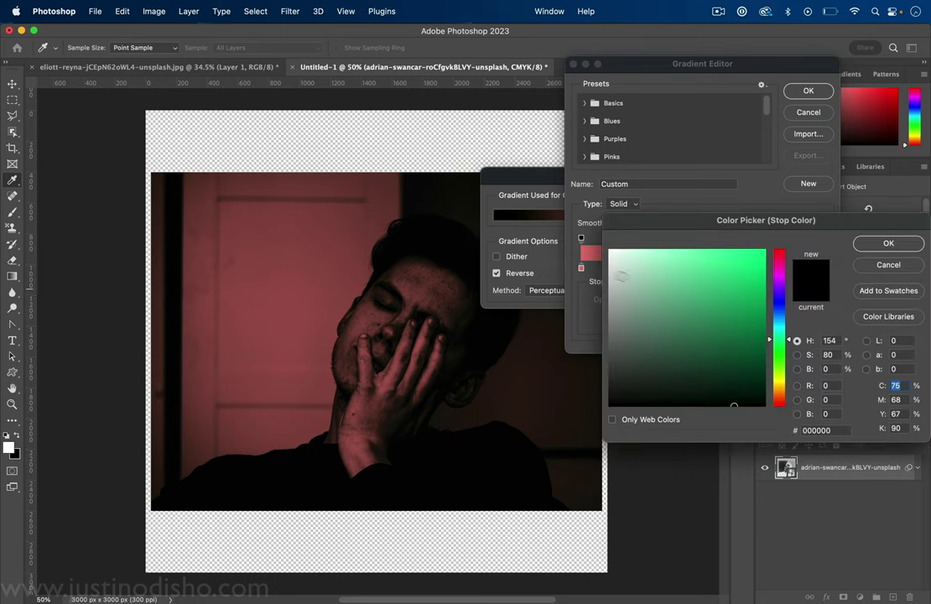
click(617, 274)
click(728, 279)
click(780, 301)
click(781, 271)
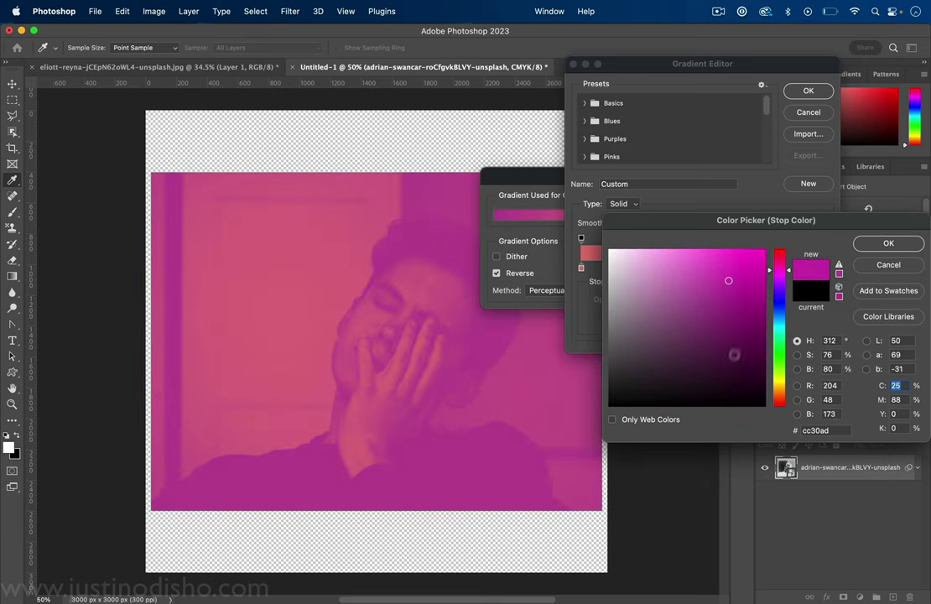
mouse_move(732, 357)
mouse_down()
mouse_move(752, 381)
mouse_move(730, 367)
mouse_move(676, 364)
mouse_up()
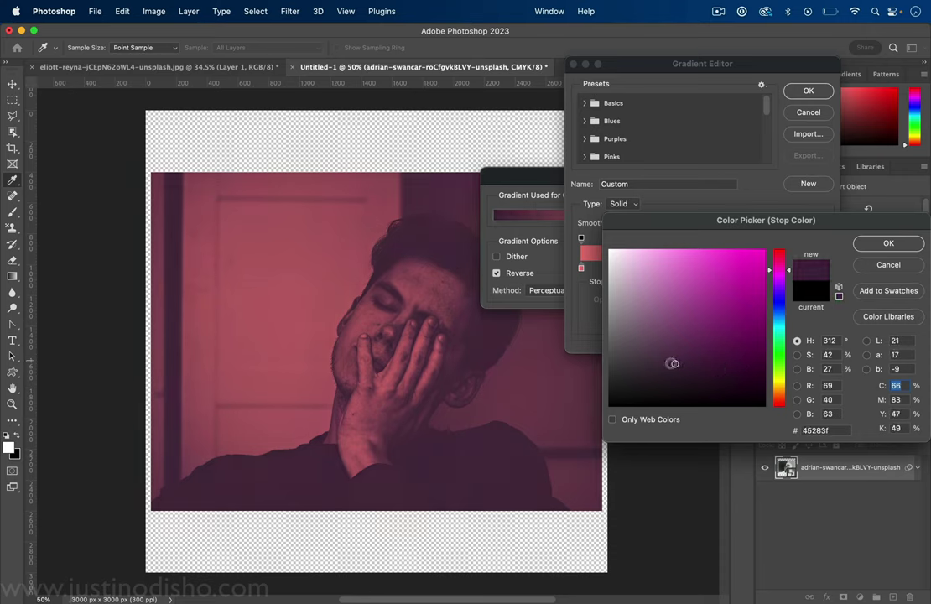
click(782, 339)
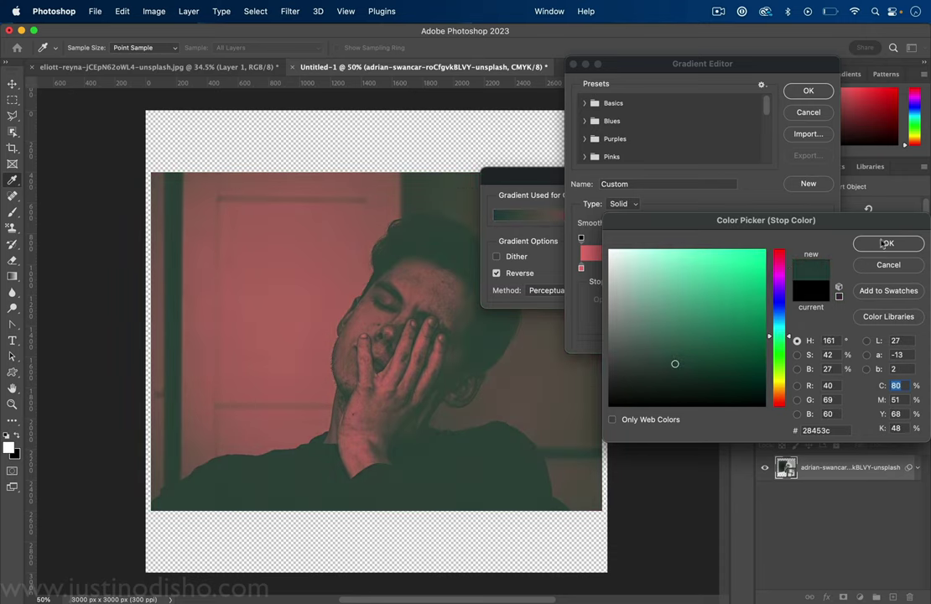
key(Return)
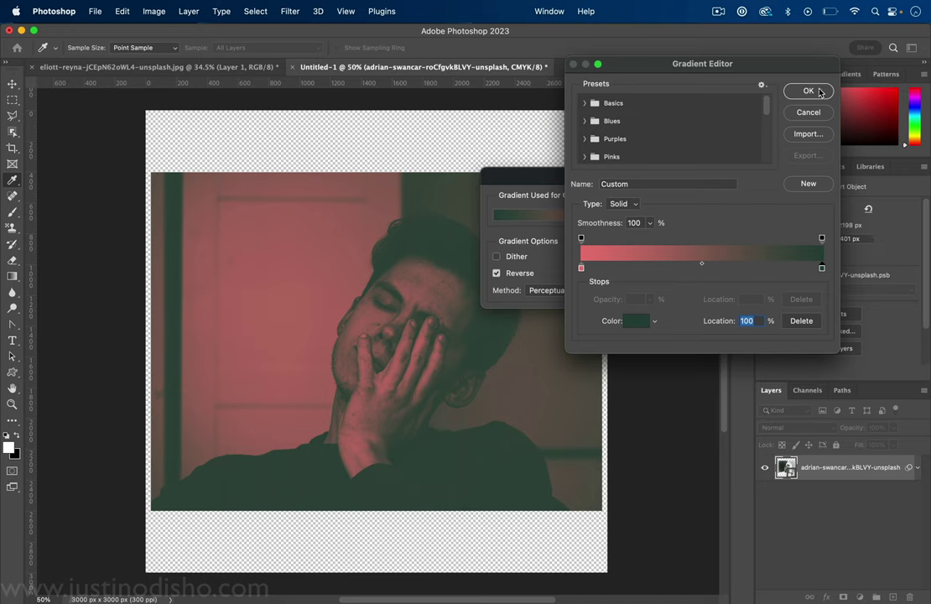
- Reopen the pink highlight stop's colour, reducing its saturation and lightening it
double_click(581, 268)
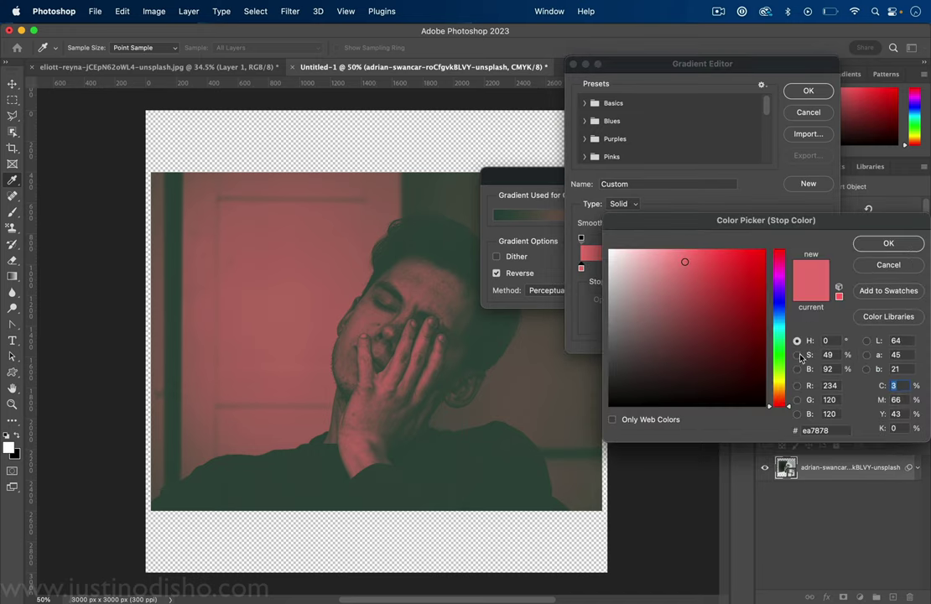
drag(722, 227, 593, 227)
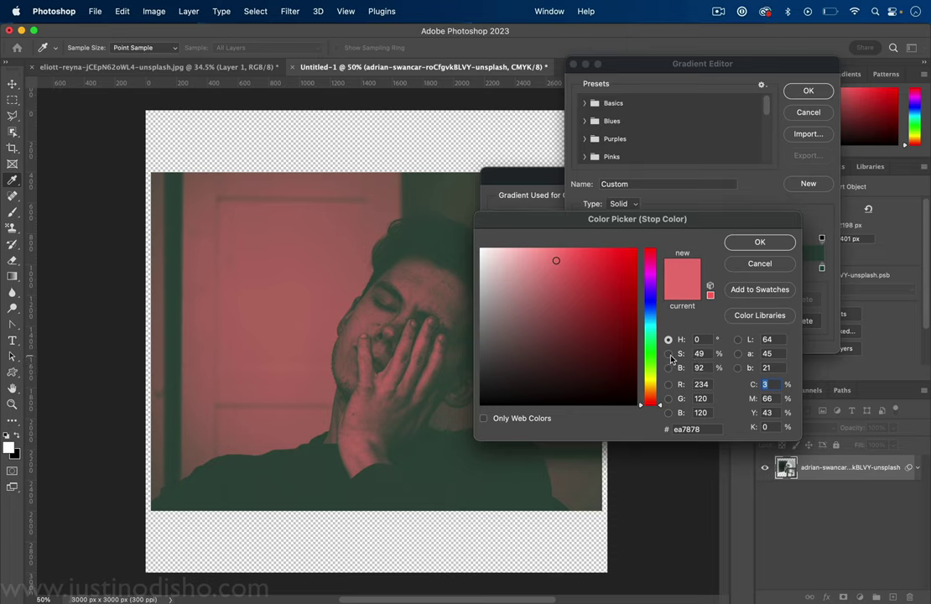
click(669, 353)
mouse_move(654, 312)
mouse_down()
mouse_move(654, 326)
mouse_move(653, 281)
mouse_move(658, 354)
mouse_move(655, 347)
mouse_up()
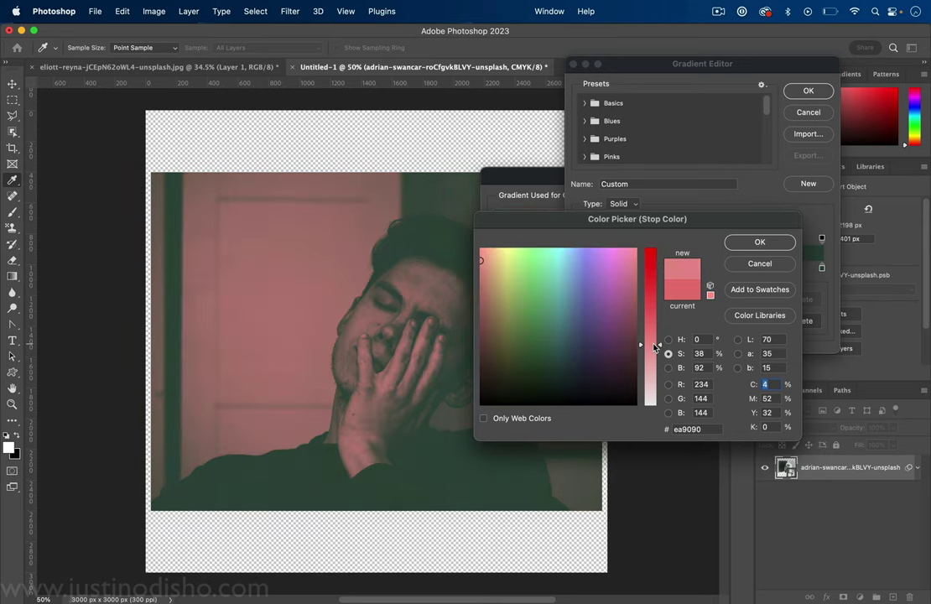
click(737, 339)
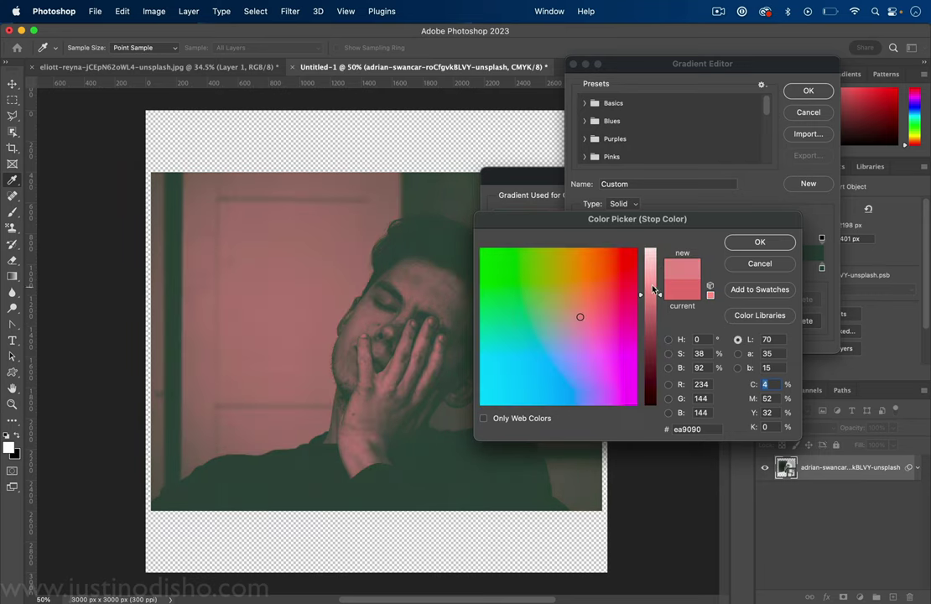
mouse_move(654, 287)
mouse_down()
mouse_move(653, 267)
mouse_move(654, 312)
mouse_move(655, 288)
mouse_up()
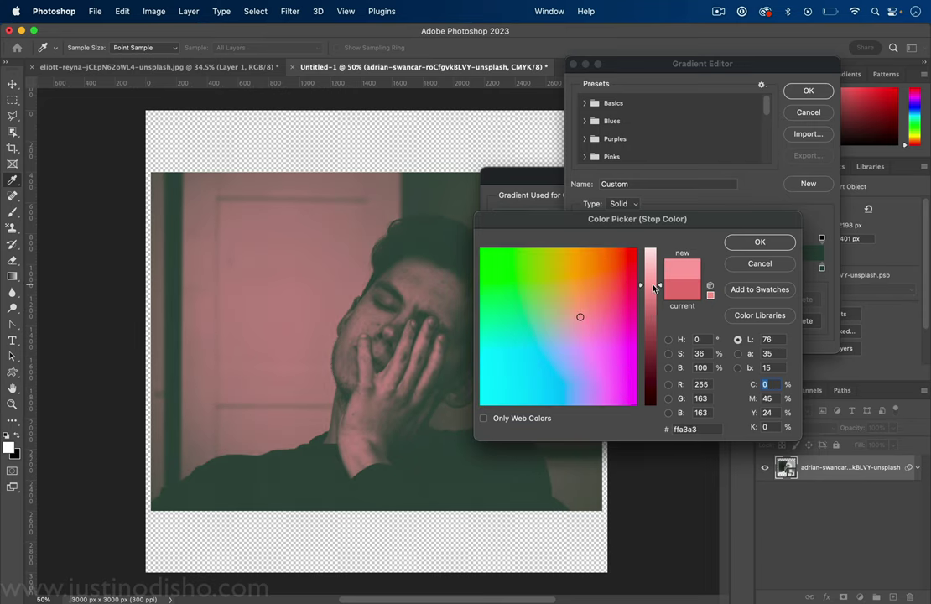
click(738, 353)
click(738, 340)
- Raise the pink stop to lightness 84 (#ffaead) and accept the edited gradient
click(669, 353)
drag(651, 349, 655, 333)
click(668, 367)
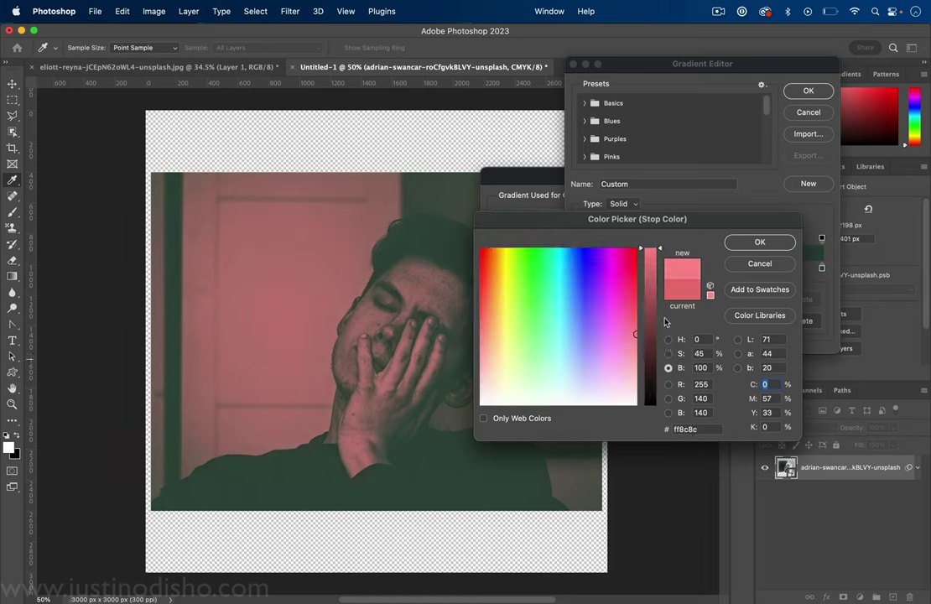
click(738, 340)
drag(651, 298, 651, 273)
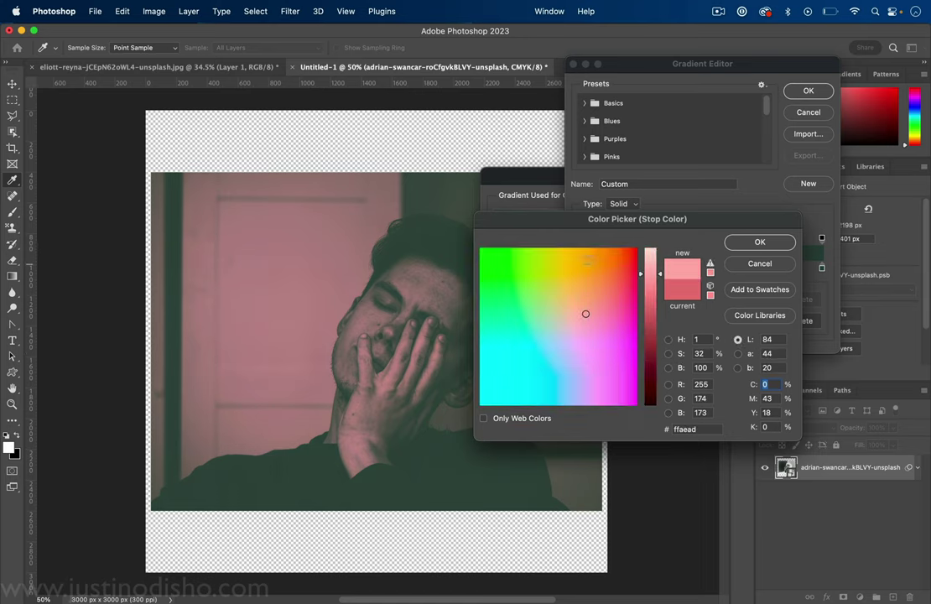
click(669, 339)
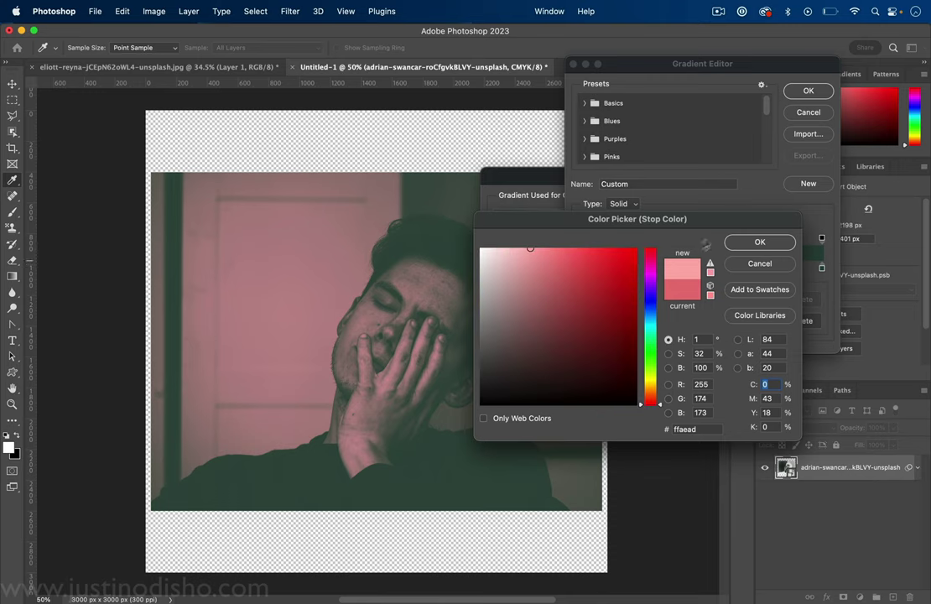
click(738, 242)
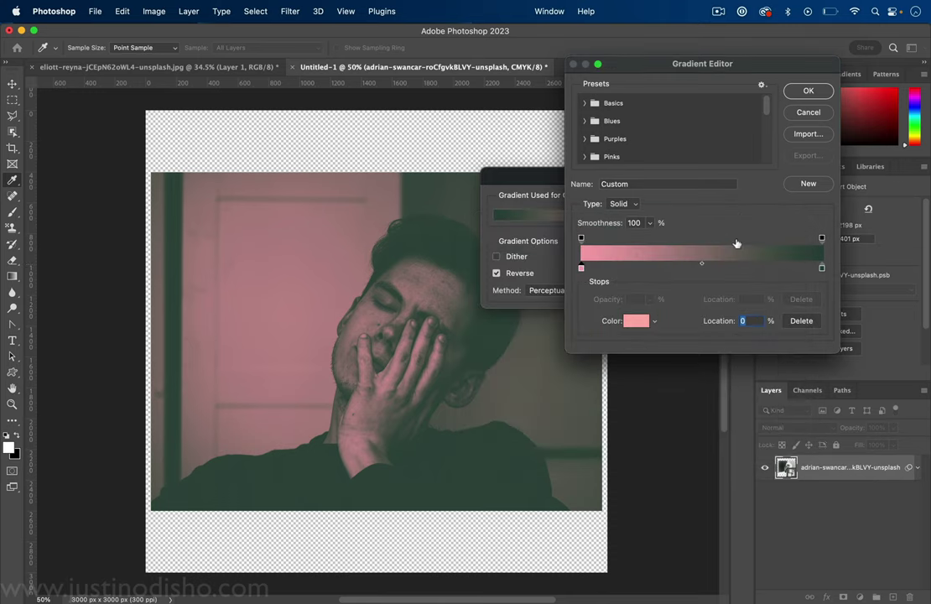
click(807, 91)
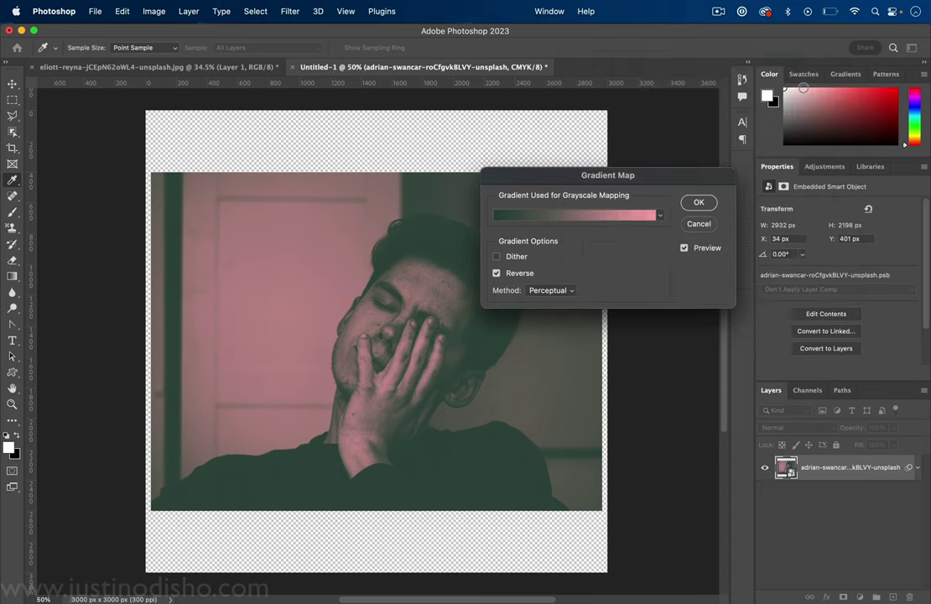
- Apply the gradient map and add a Solid Color fill layer placed below the photo
click(696, 203)
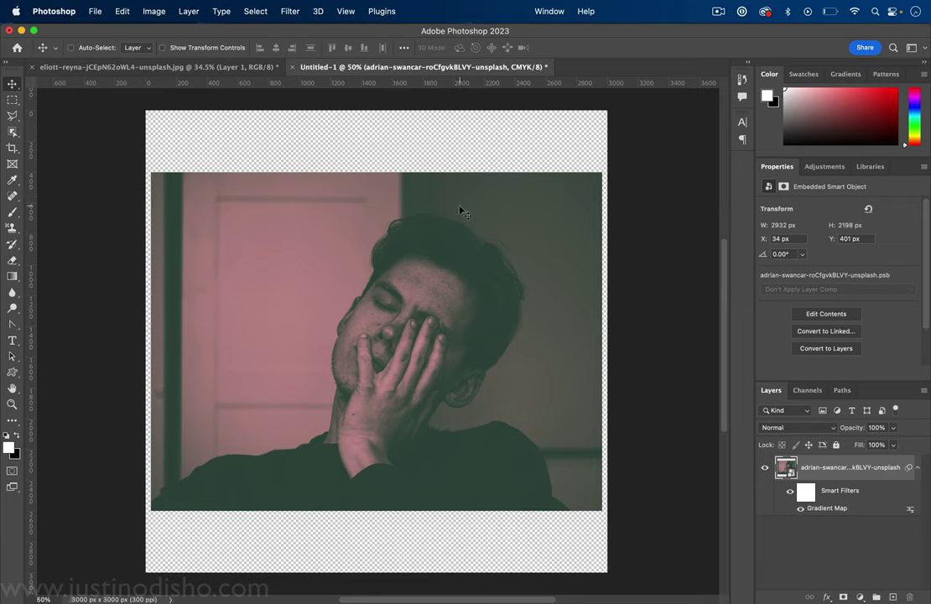
click(190, 12)
mouse_move(203, 33)
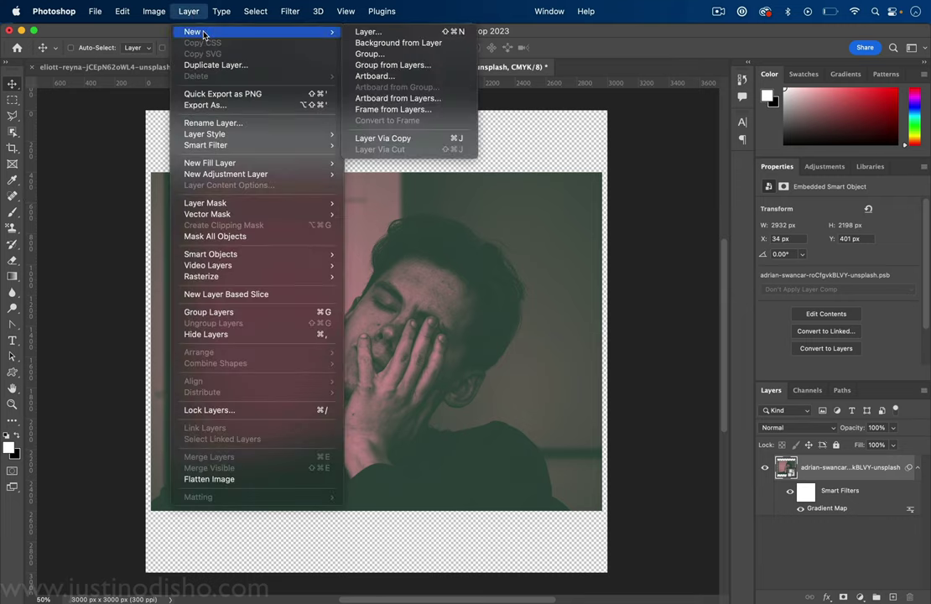
mouse_move(329, 163)
click(377, 163)
click(575, 260)
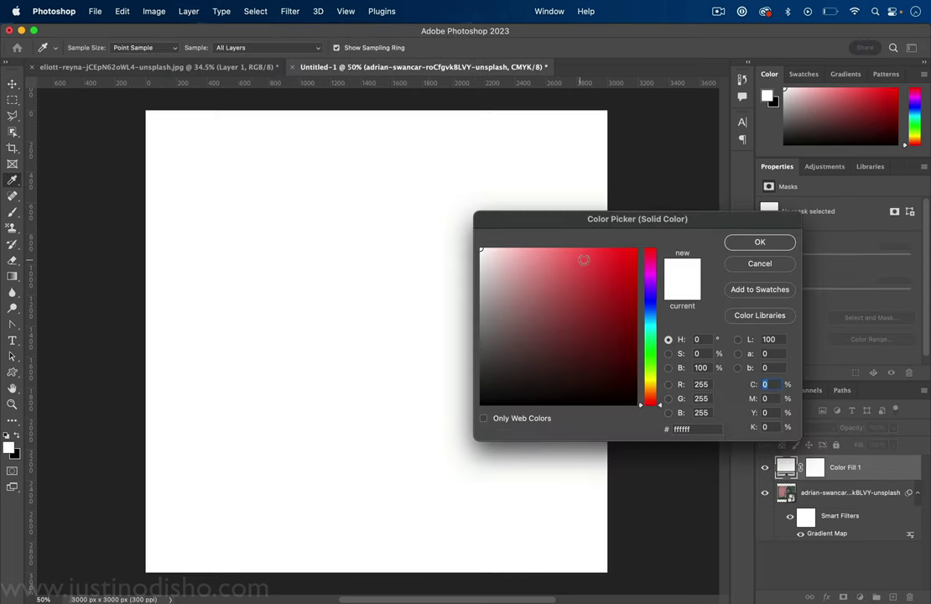
click(759, 243)
drag(850, 470, 850, 529)
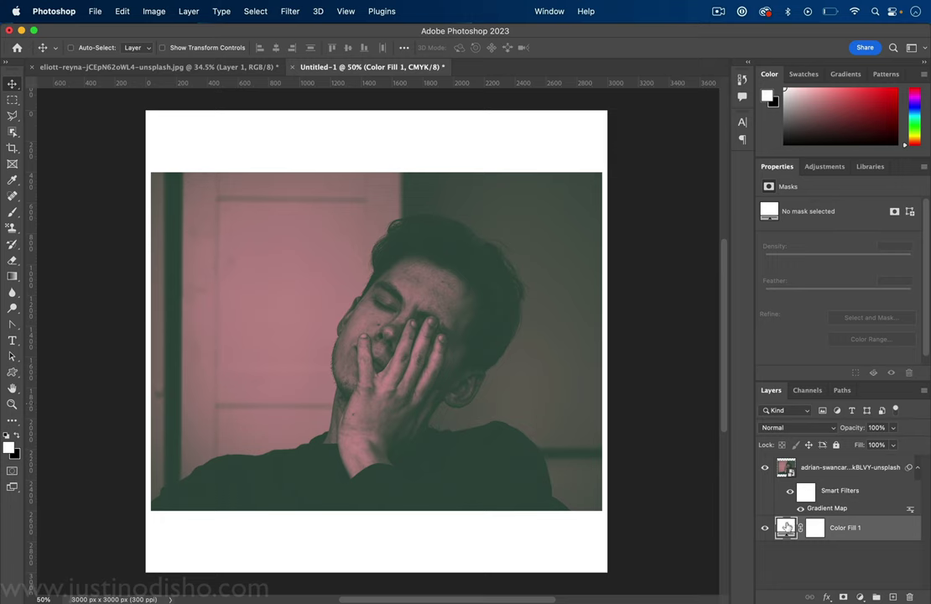
- Sample the pink wall from the photo as the fill layer's dusty pink colour
double_click(786, 526)
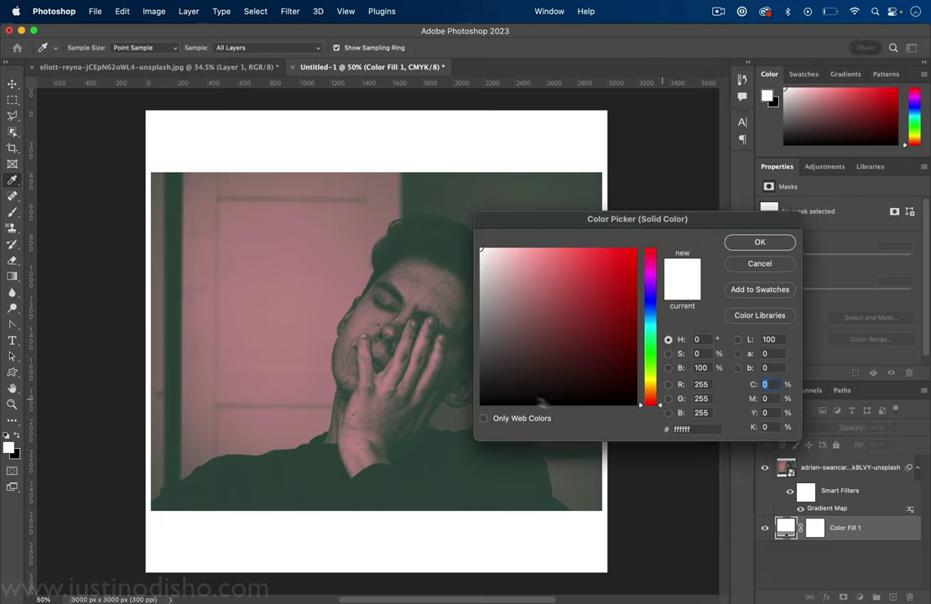
click(310, 271)
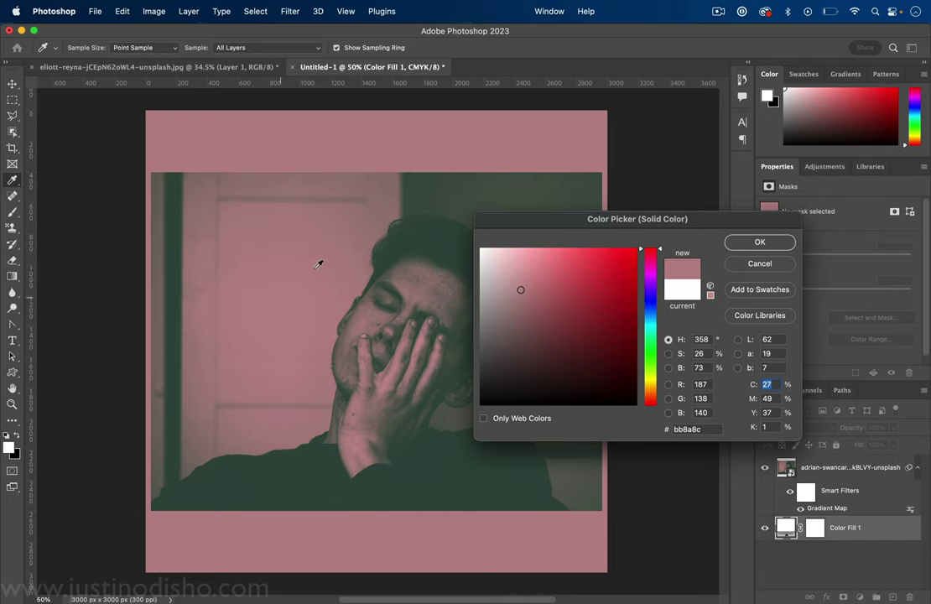
click(318, 264)
click(365, 252)
click(760, 242)
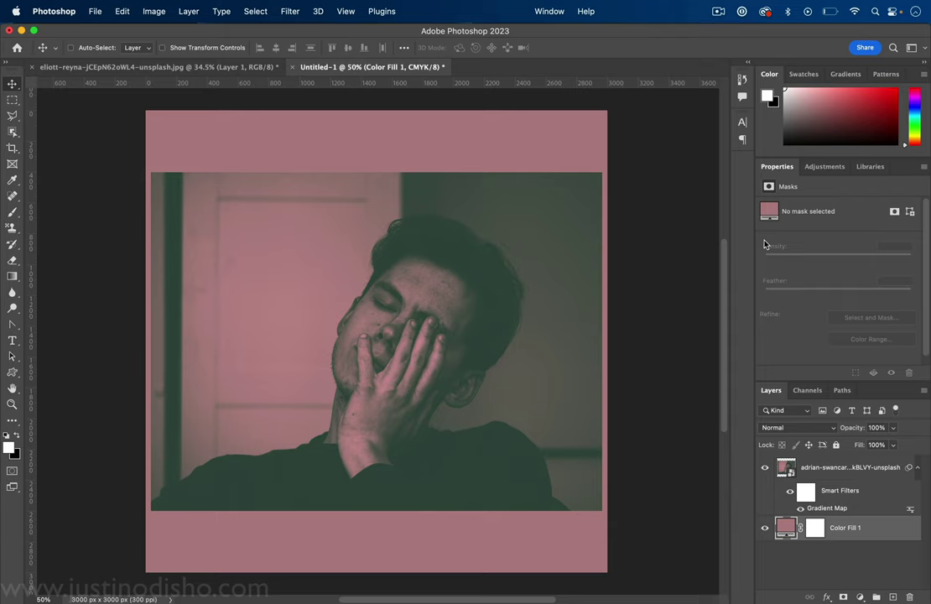
- Add Noise to the photo layer: Amount 20, Gaussian distribution, Monochromatic
click(846, 472)
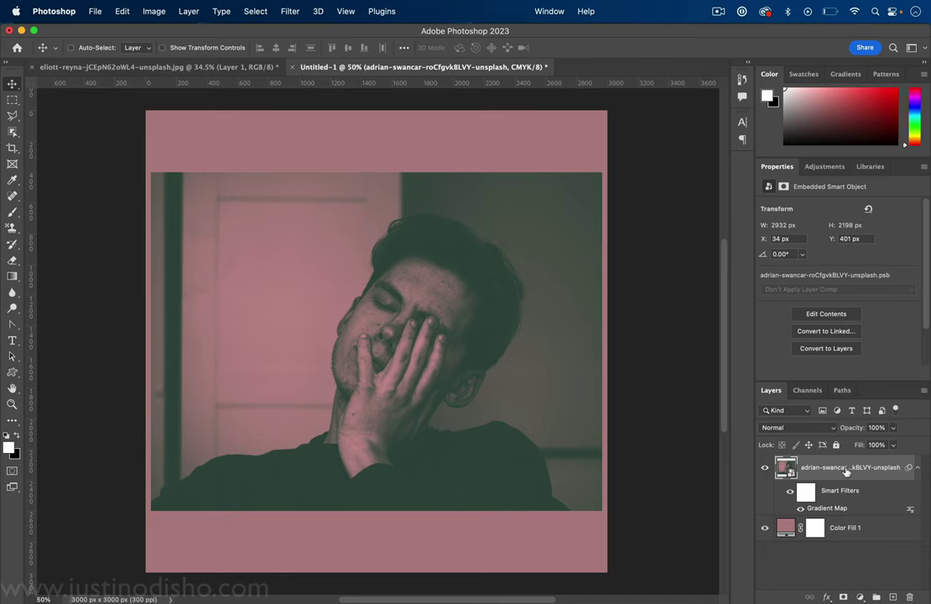
click(290, 11)
mouse_move(334, 214)
click(497, 207)
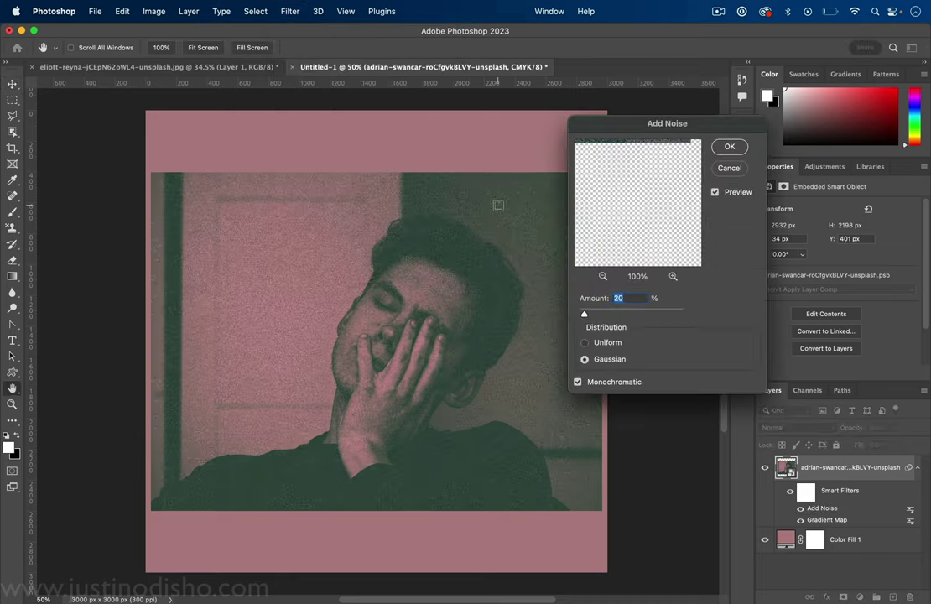
click(584, 343)
click(585, 359)
click(577, 382)
click(577, 381)
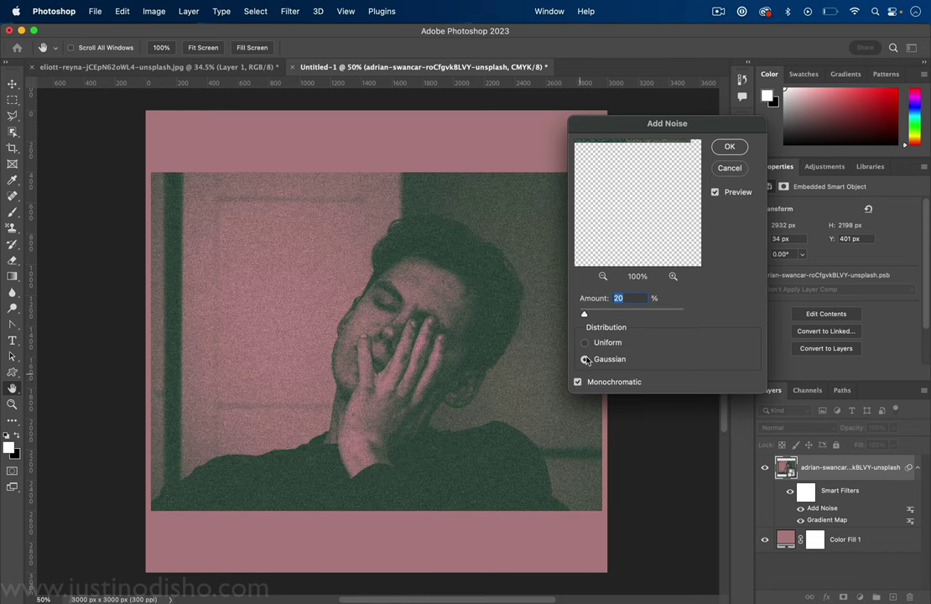
click(729, 148)
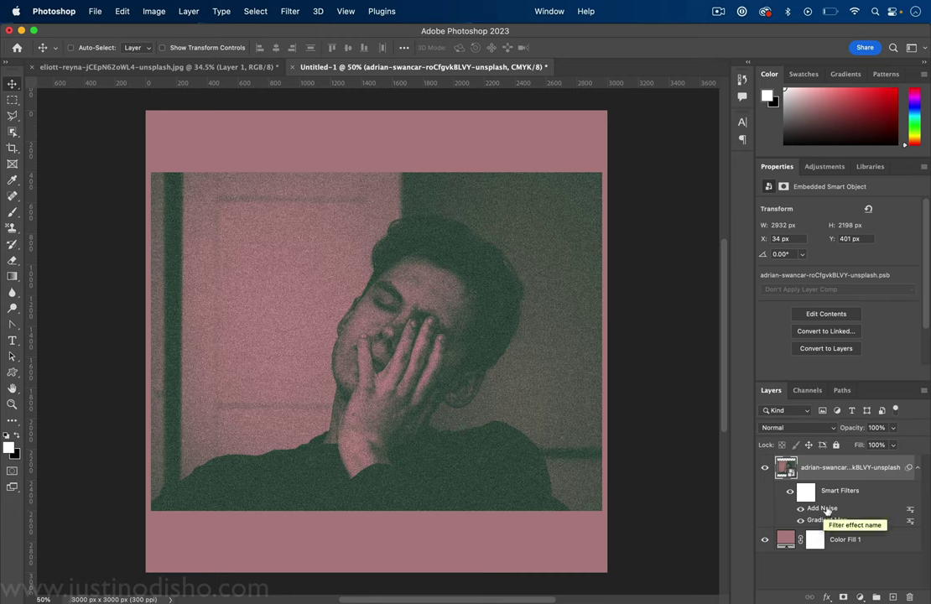
- Move Add Noise beneath the Gradient Map filter and turn the Gradient Map back on
drag(823, 510, 825, 524)
click(800, 508)
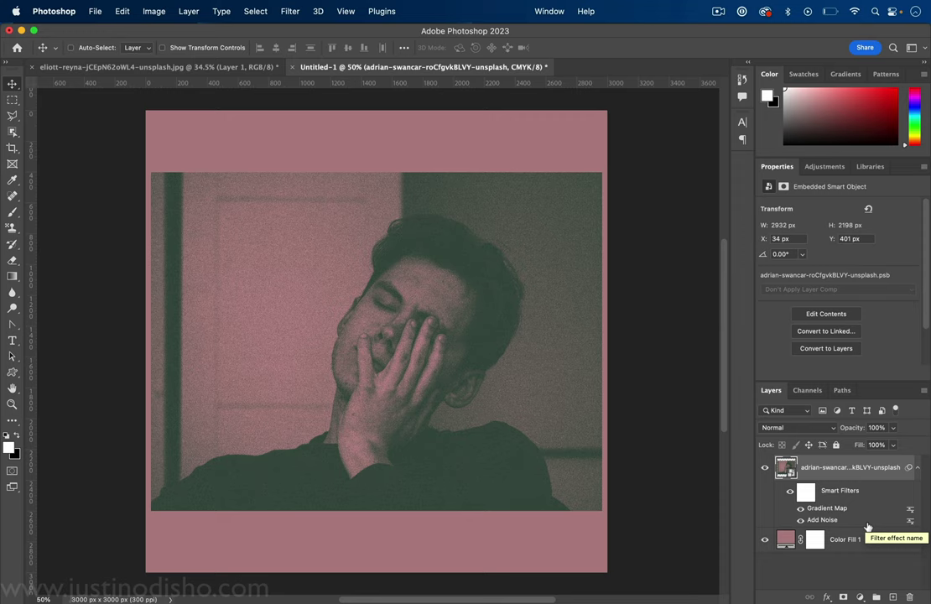
double_click(910, 523)
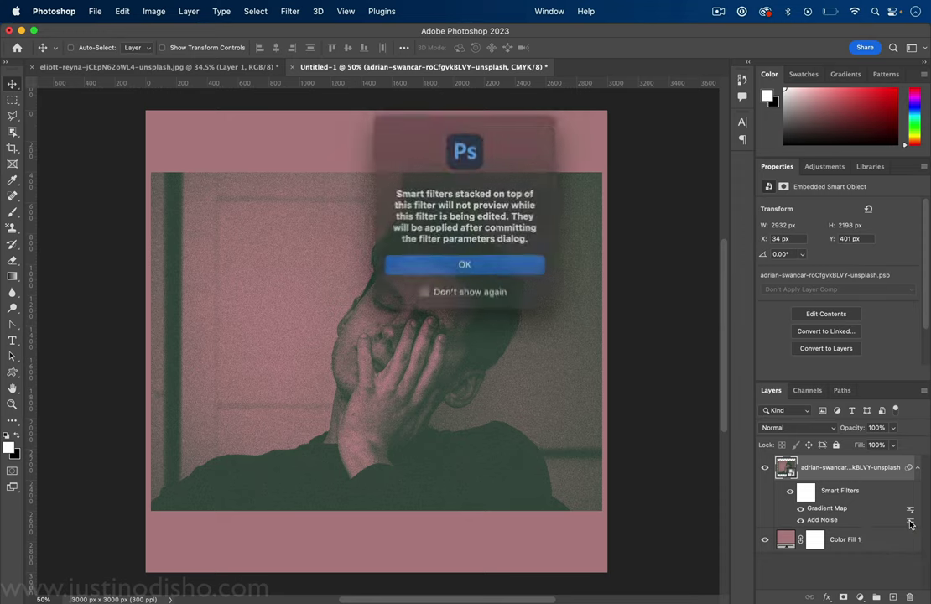
click(501, 262)
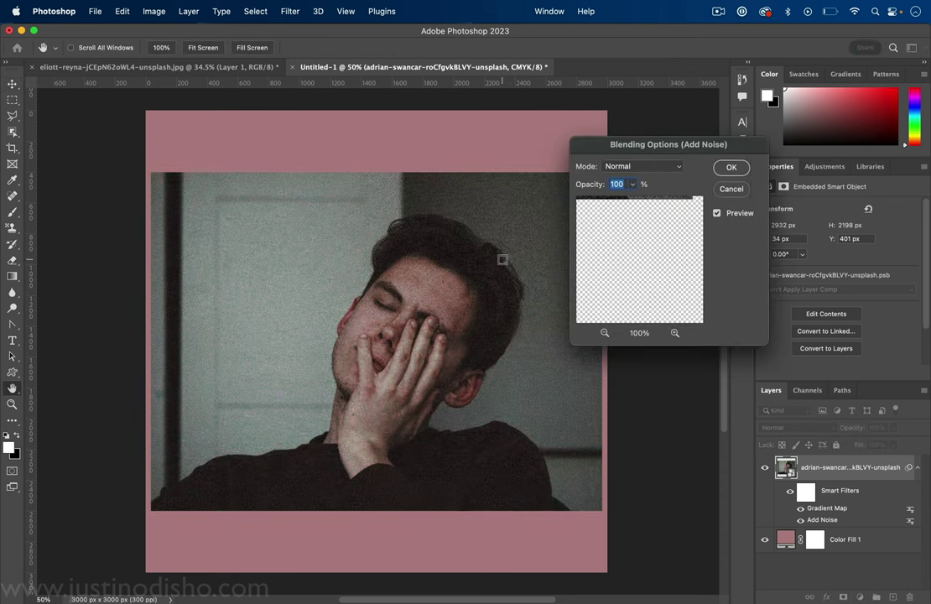
- Blend the Add Noise filter in Overlay mode at 100% opacity
click(631, 185)
drag(627, 191, 612, 199)
click(642, 167)
click(625, 341)
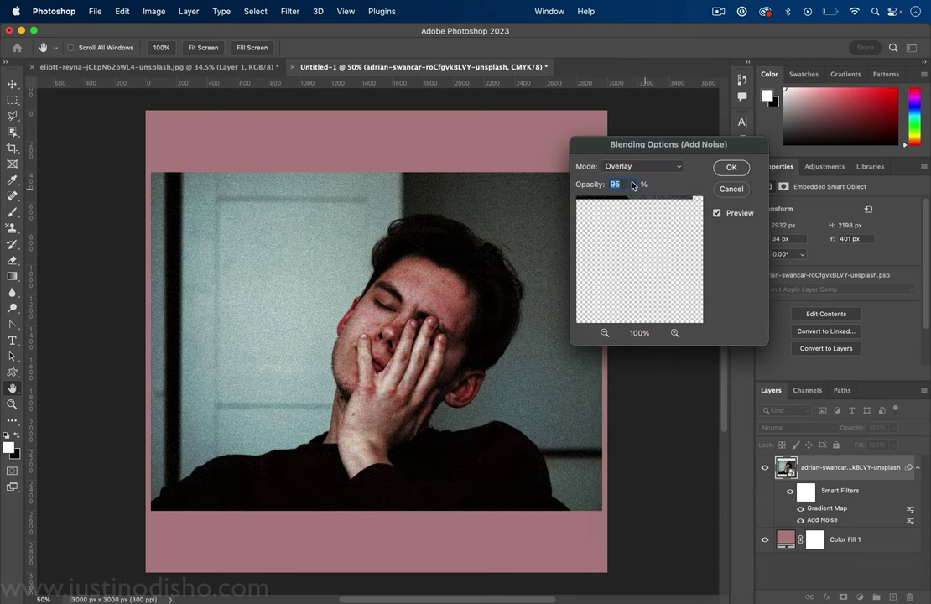
click(640, 166)
click(639, 191)
click(643, 166)
click(644, 141)
click(633, 185)
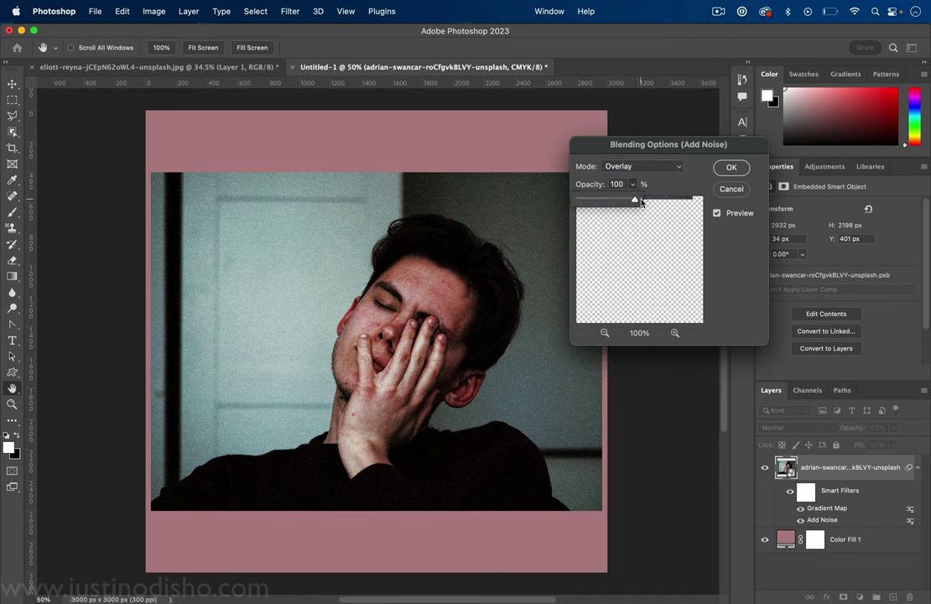
click(732, 168)
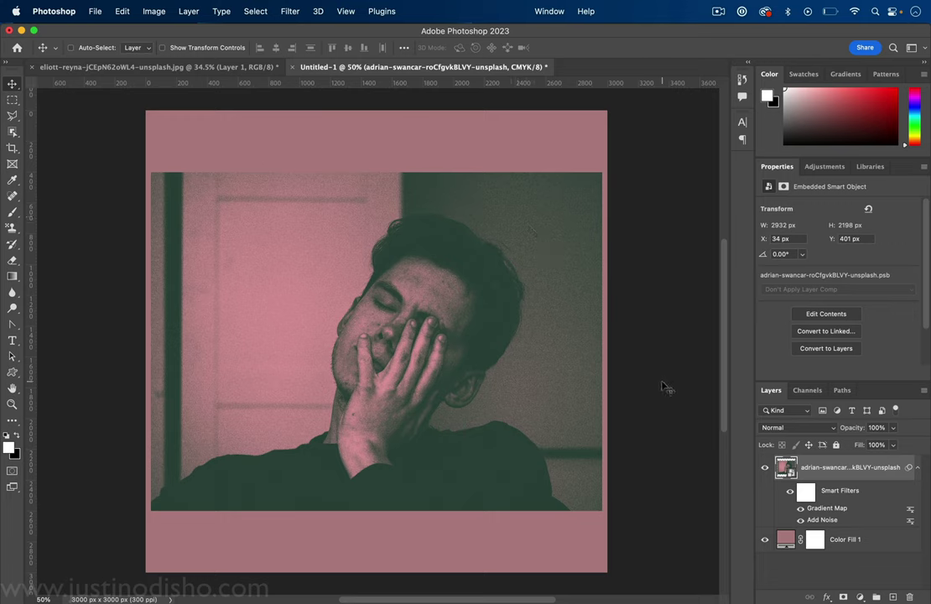
- Add a 2.6 px Gaussian Blur smart filter and stack it below Add Noise
click(289, 10)
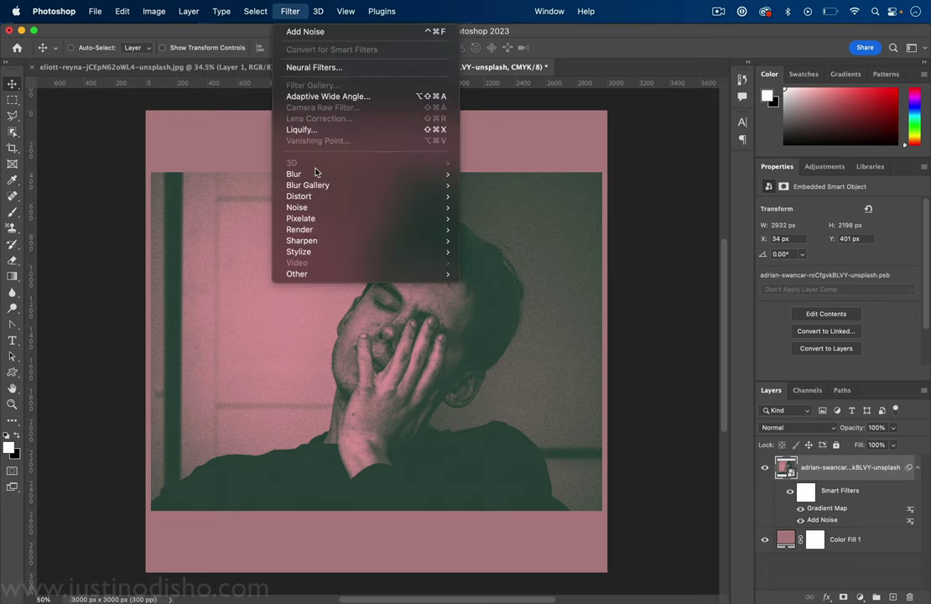
mouse_move(315, 173)
click(480, 217)
click(662, 275)
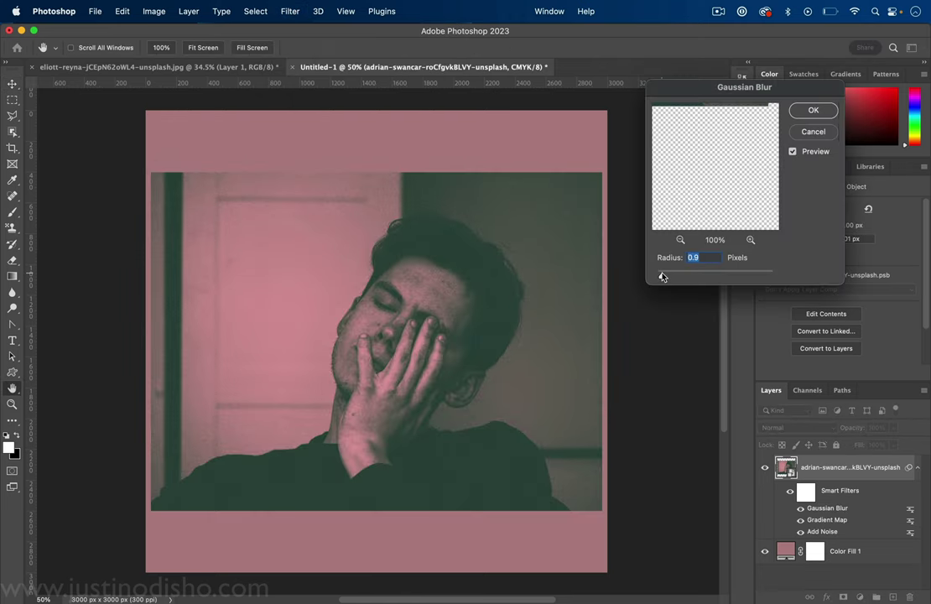
drag(662, 276, 673, 276)
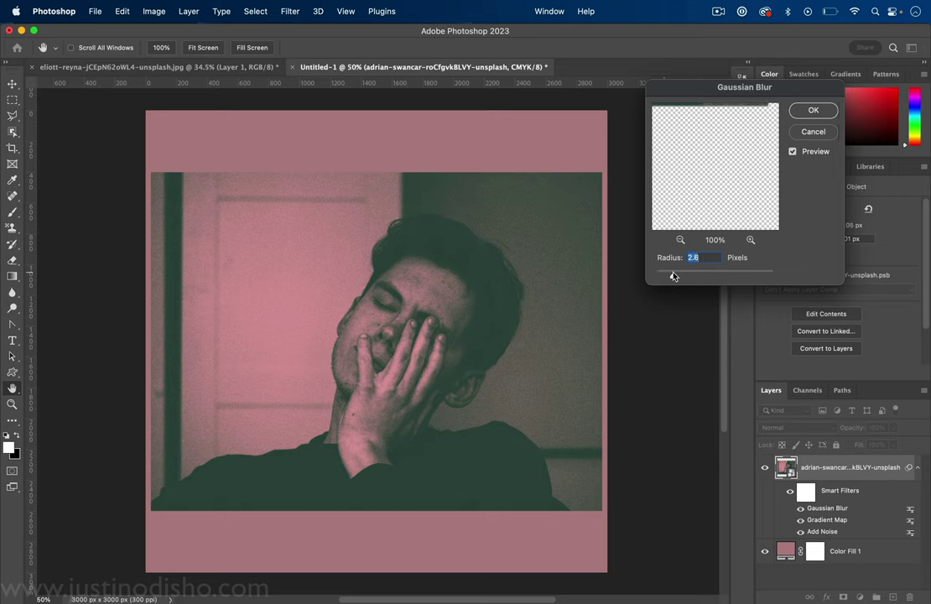
click(814, 110)
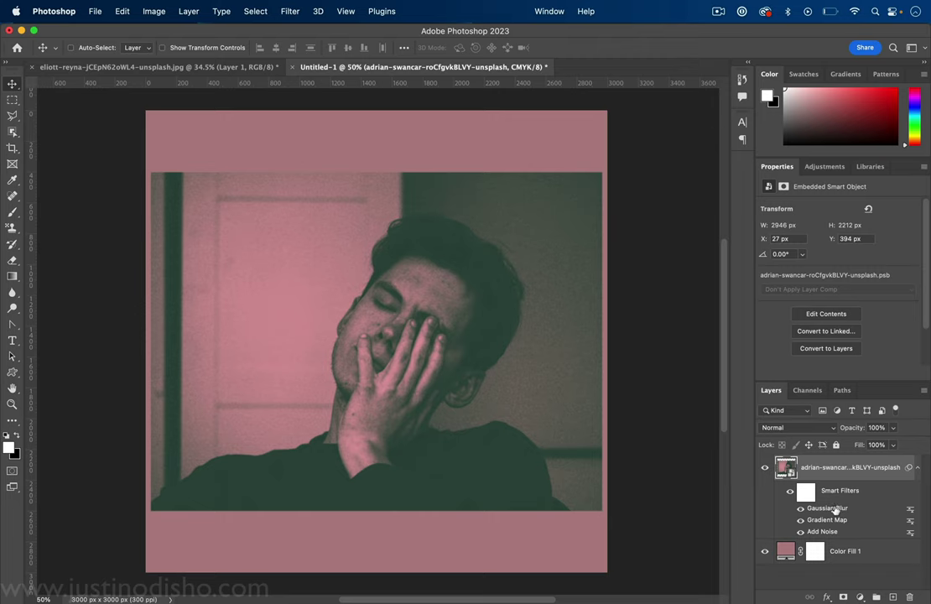
drag(836, 509, 829, 537)
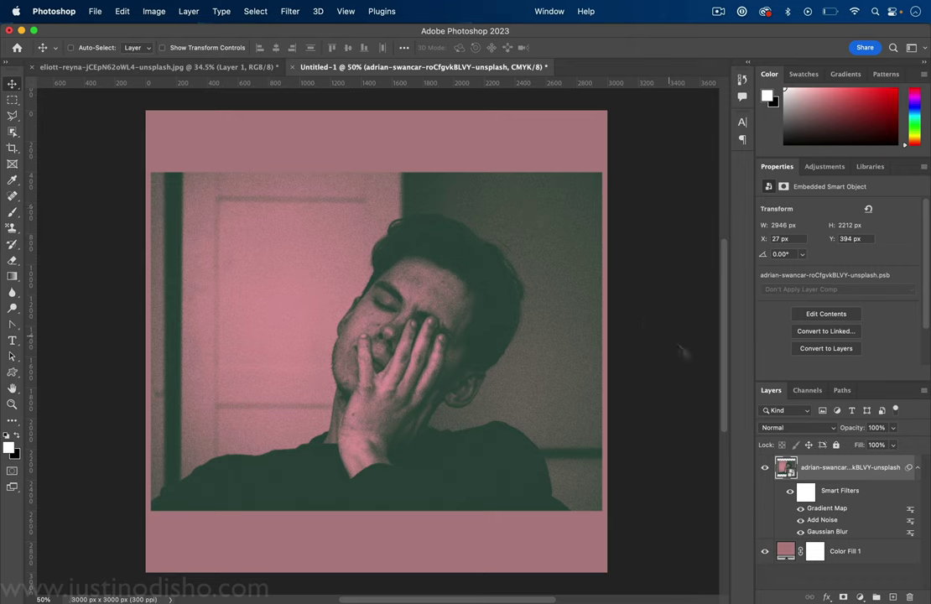
- Type 'THE SMITHS' near the top and scale it up to span the cover width
click(11, 340)
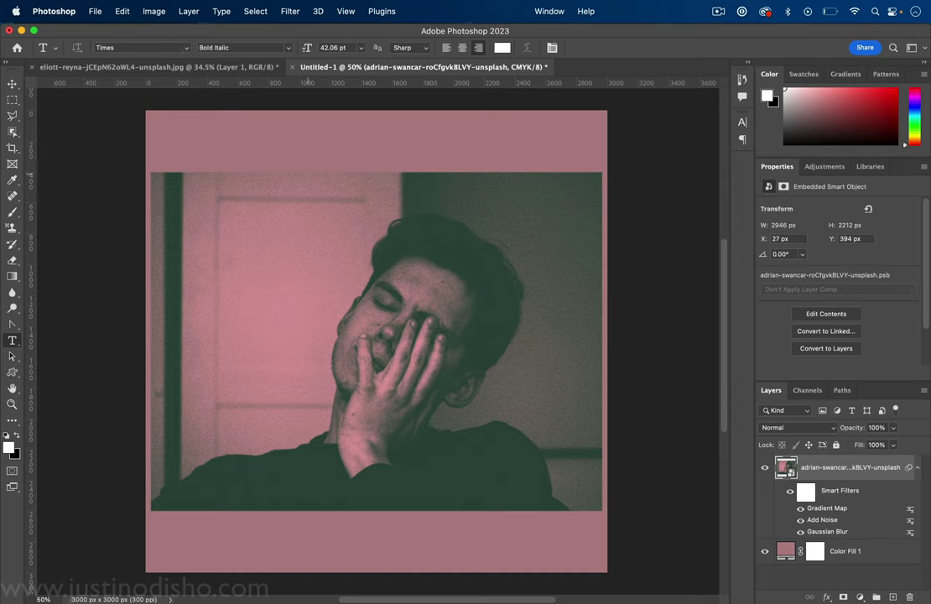
click(286, 169)
text(THE SMITHS)
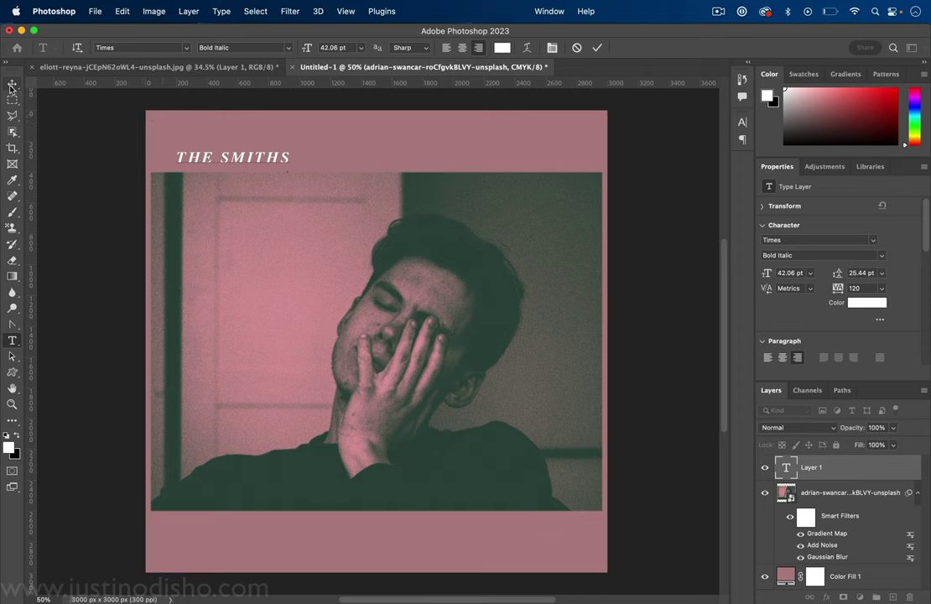
key(super+Return)
key(super+t)
drag(292, 158, 508, 156)
key(Return)
- Add the title 'Nobody Likes Me' and centre it near the bottom edge
key(t)
click(287, 545)
text(Nobod)
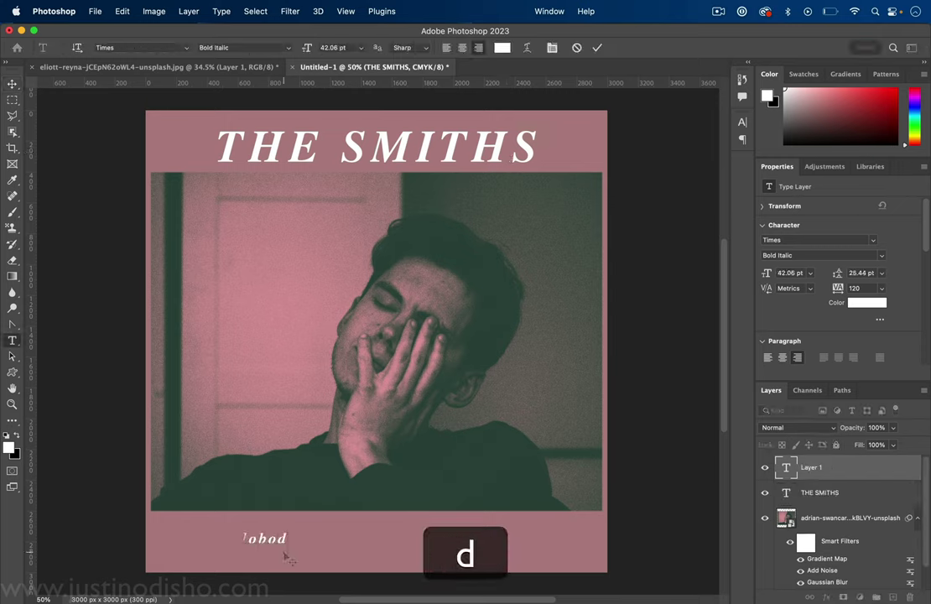
text(y Likes Me)
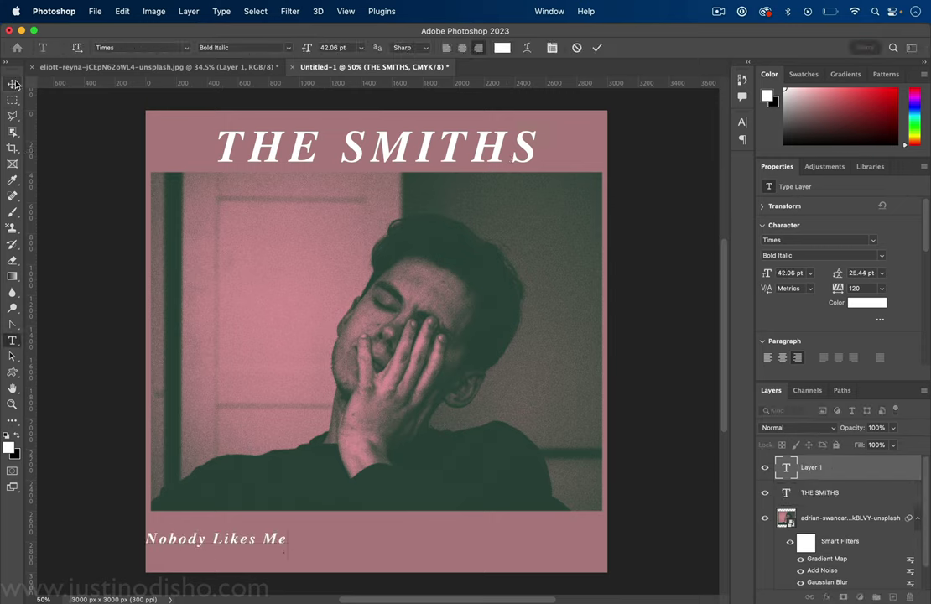
click(13, 84)
drag(248, 514, 412, 518)
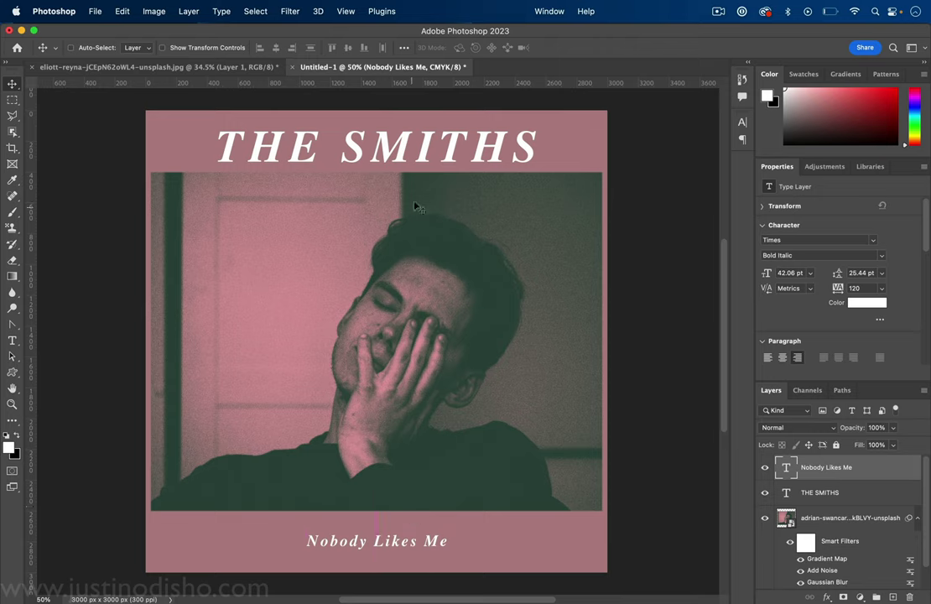
- Toggle snapping in the View options
click(344, 8)
click(342, 5)
click(343, 7)
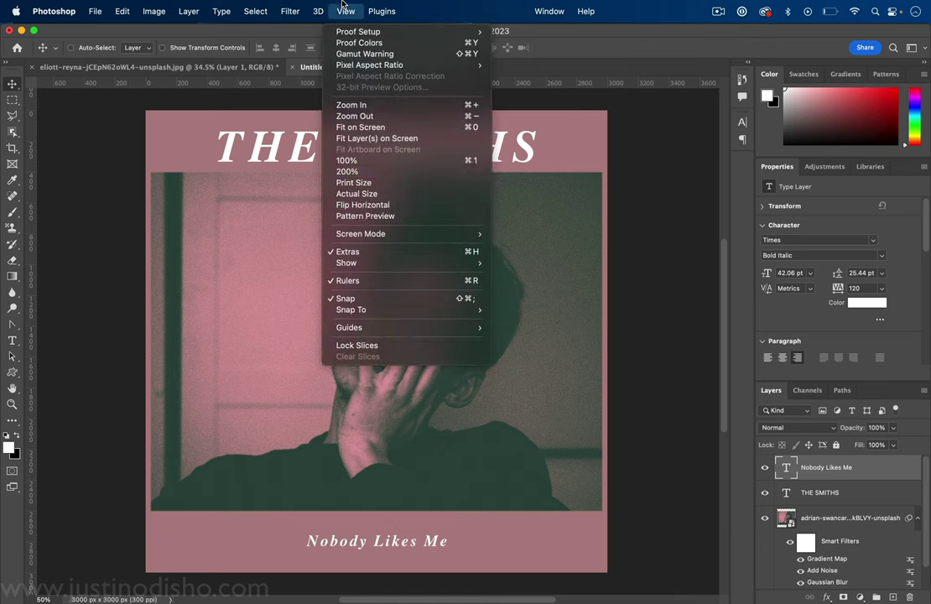
click(362, 299)
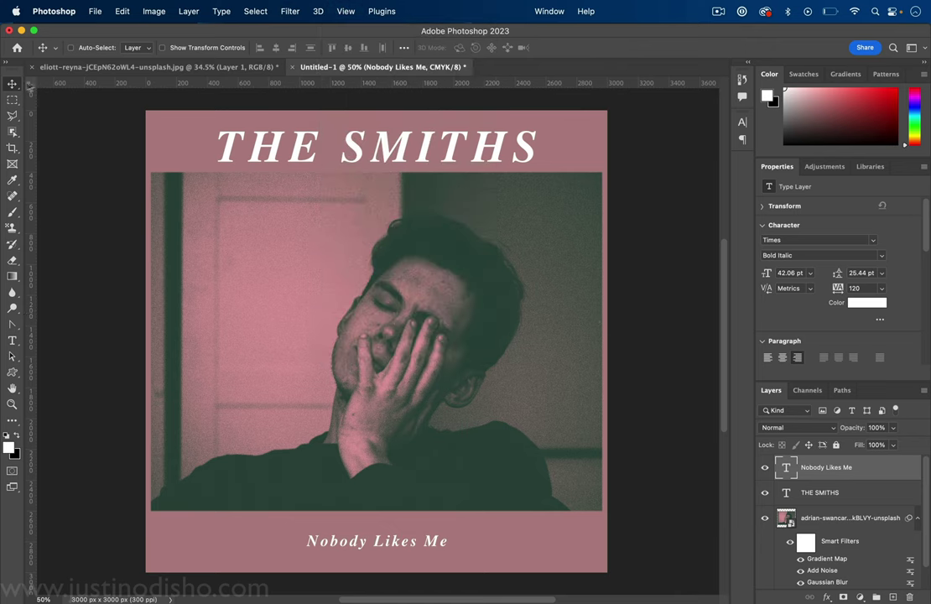
click(12, 101)
- Select a thin bar beside the title and create a new empty Layer 1
drag(426, 518, 670, 521)
click(189, 11)
mouse_move(197, 31)
click(369, 31)
key(Return)
- Deselect the white bar, hide Layer 1 and select the photo layer
click(11, 276)
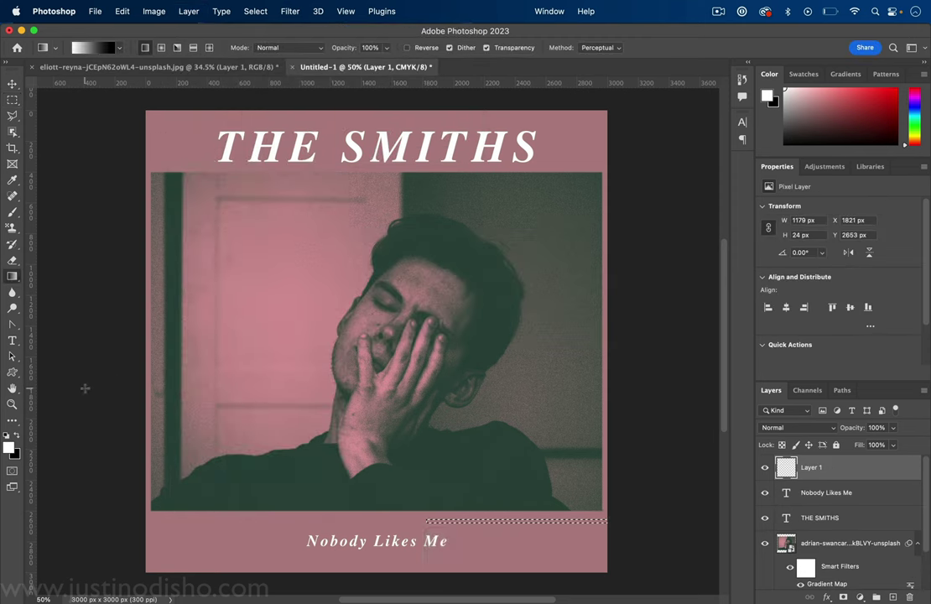
click(12, 99)
right_click(500, 460)
click(499, 318)
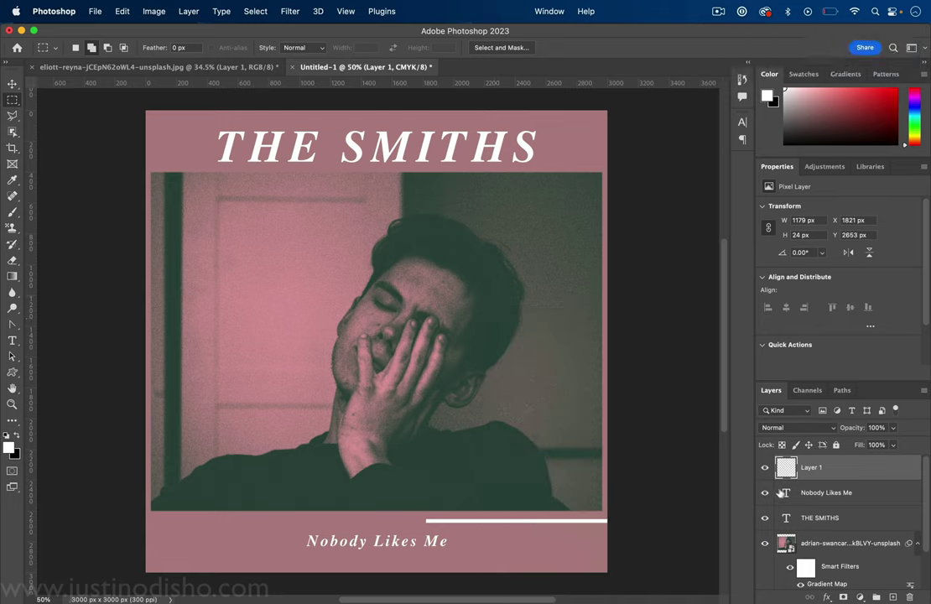
click(765, 468)
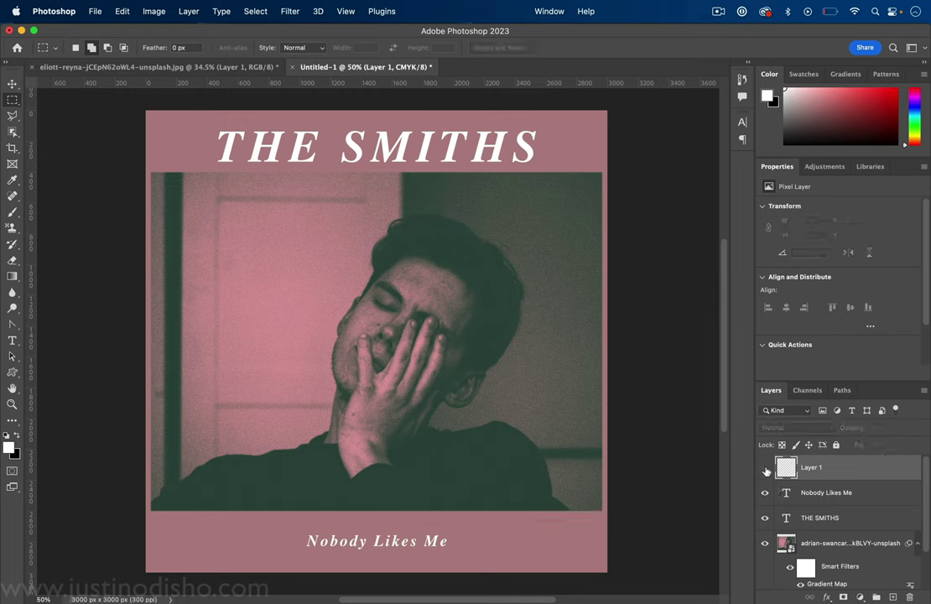
click(846, 552)
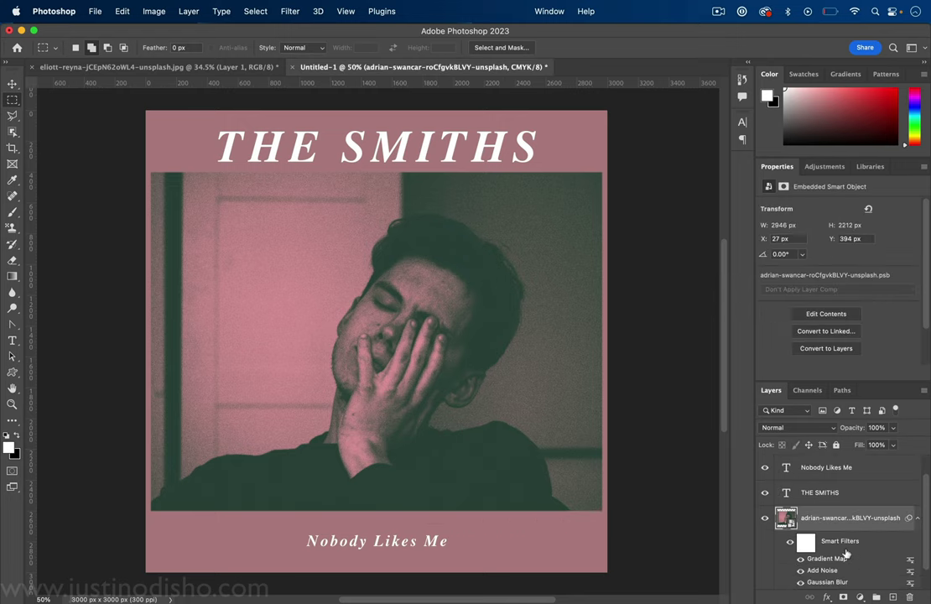
- Scale the portrait smart object to 4084 × 3062 px, past the smart filter warning
key(super+t)
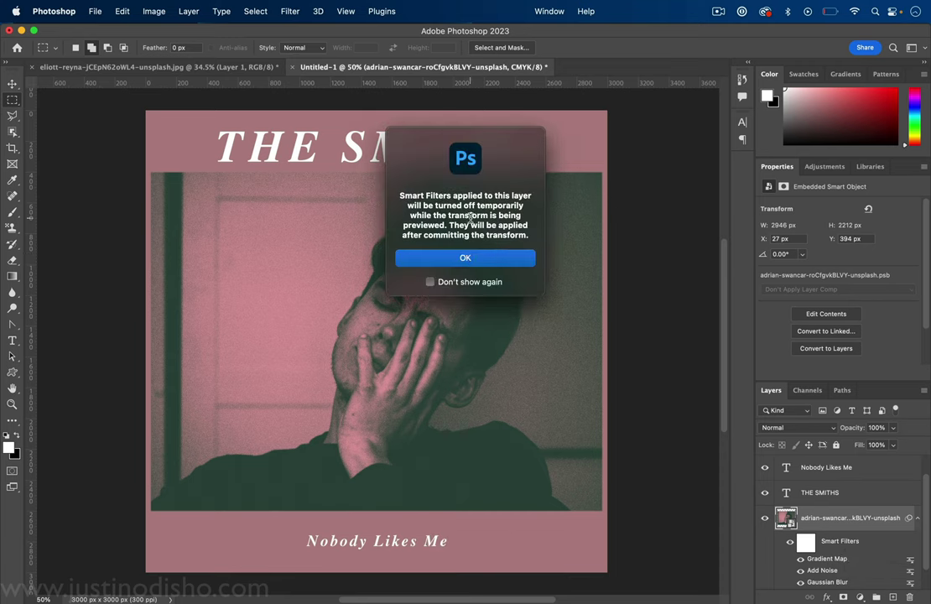
drag(401, 195, 530, 229)
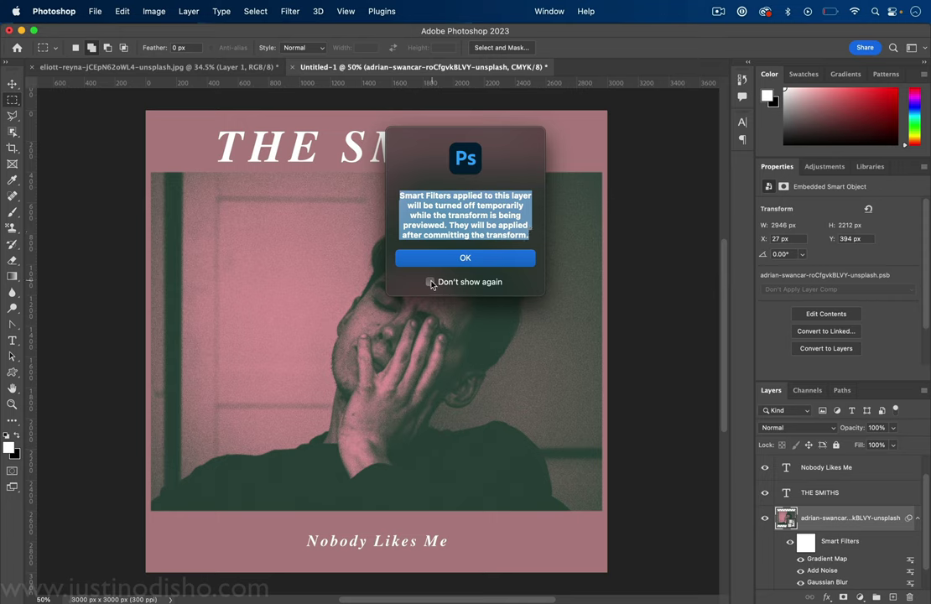
click(432, 283)
click(460, 257)
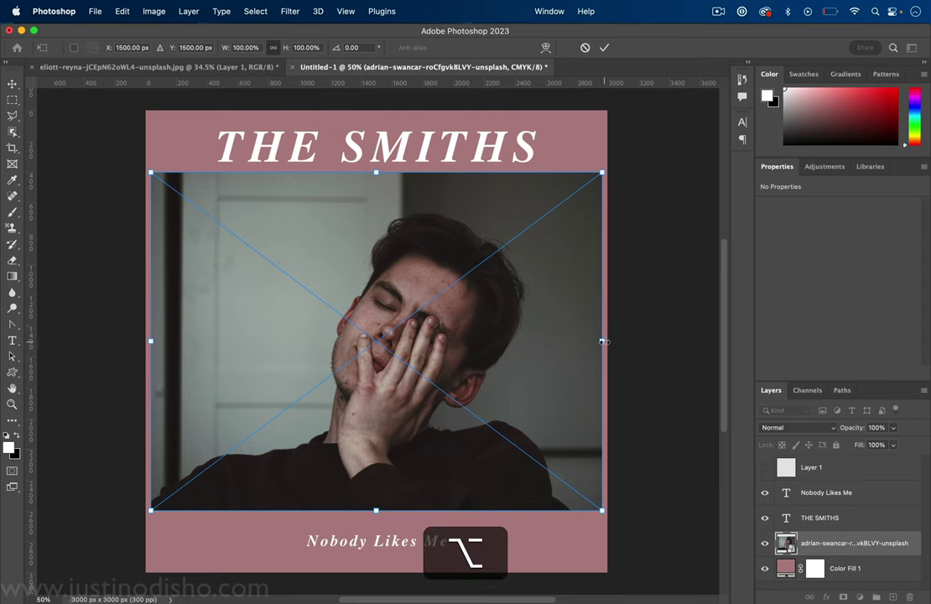
drag(602, 340, 692, 333)
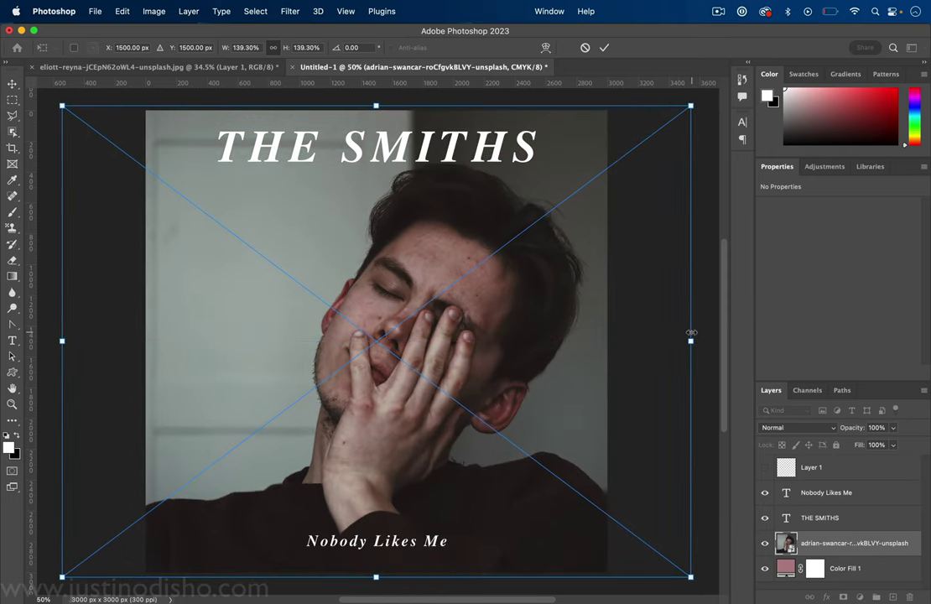
key(Return)
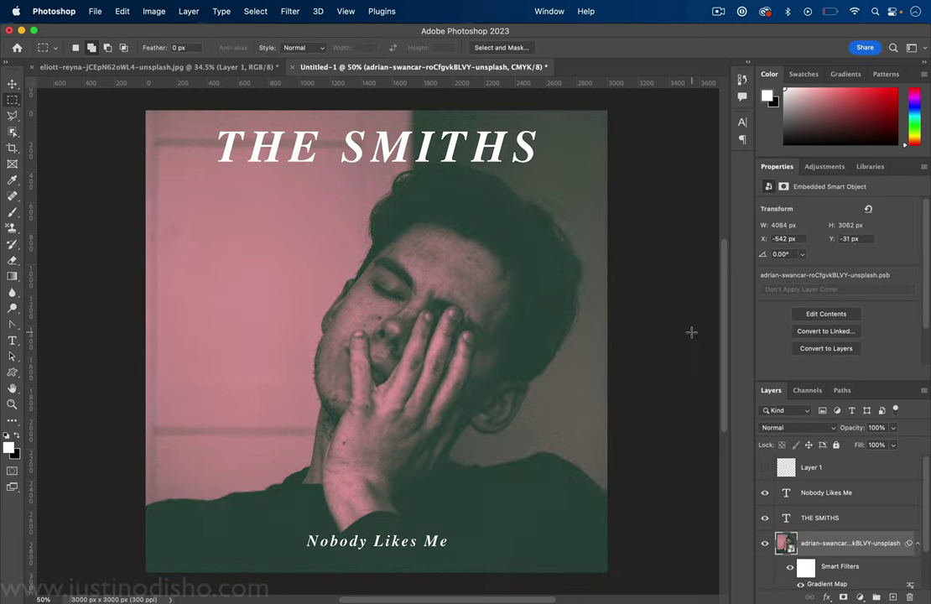
- Change the Gradient Map's dark stop to bright green #20af83 and apply it to the photo
click(770, 519)
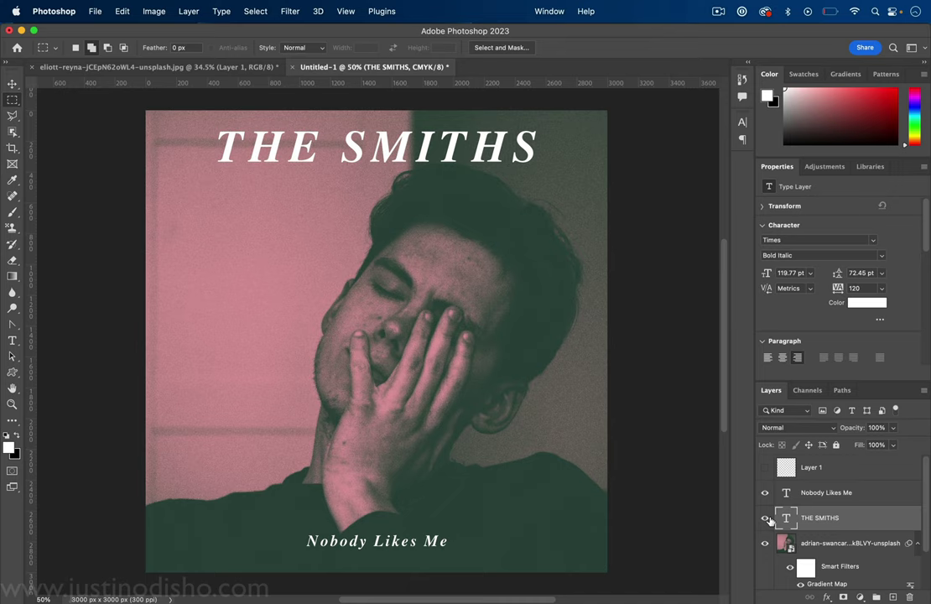
scroll(770, 520, down, 2)
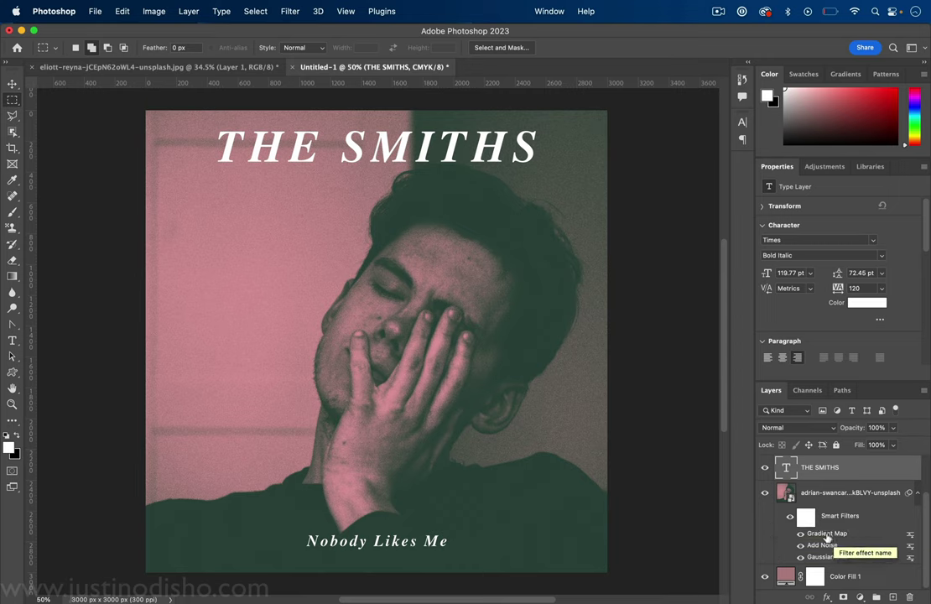
double_click(827, 535)
click(581, 215)
click(822, 268)
double_click(822, 268)
click(602, 299)
mouse_move(602, 299)
mouse_down()
mouse_move(601, 382)
mouse_move(608, 296)
mouse_up()
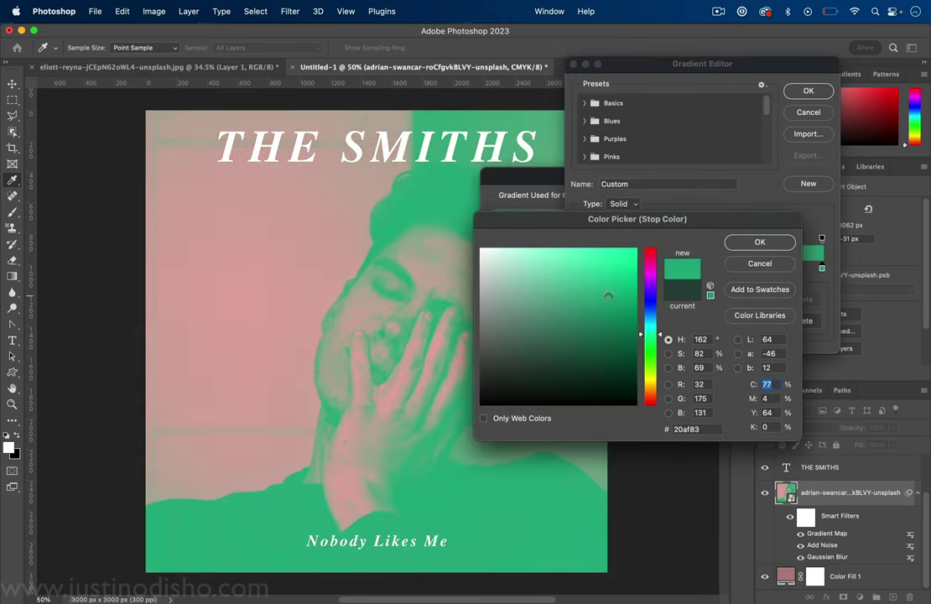
click(759, 241)
click(808, 91)
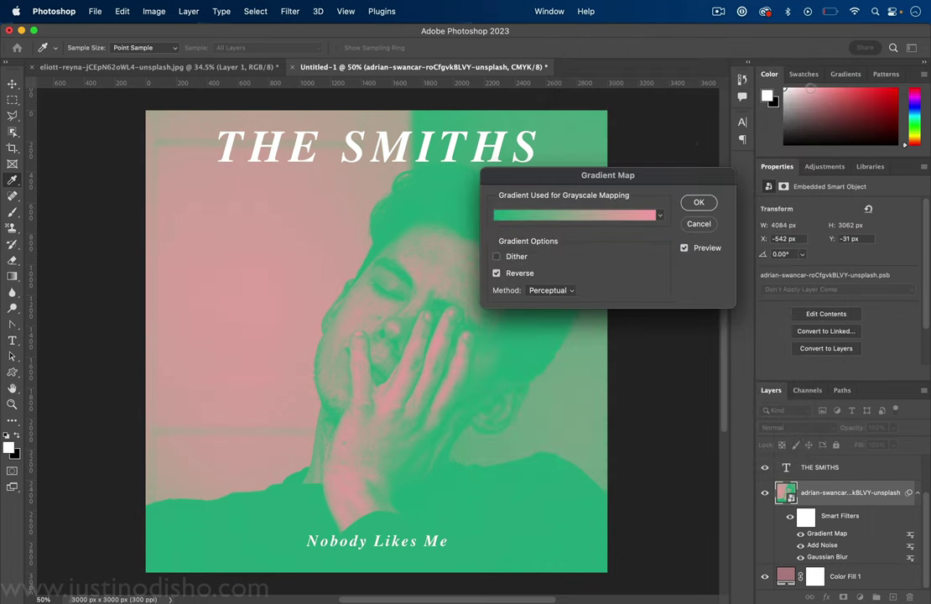
click(698, 205)
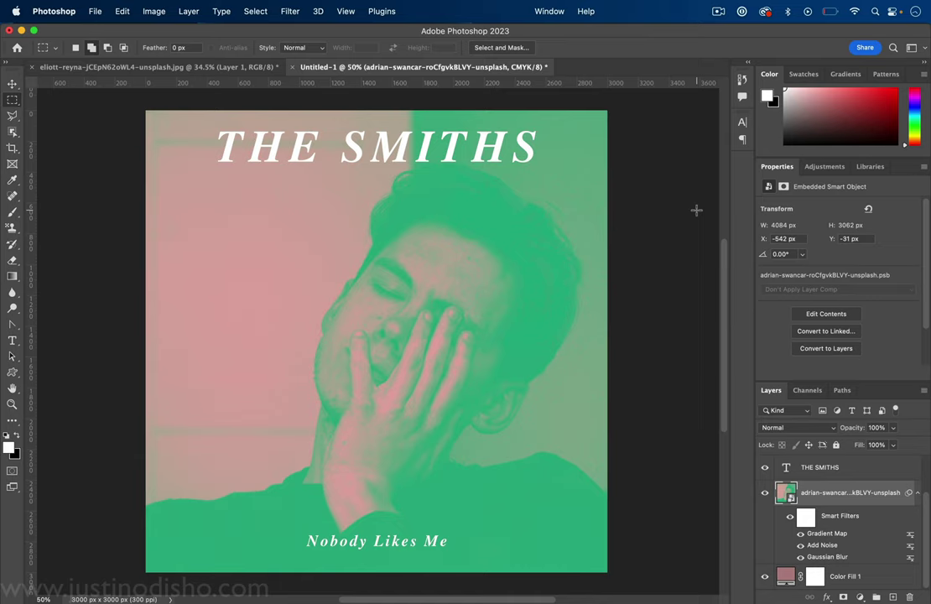